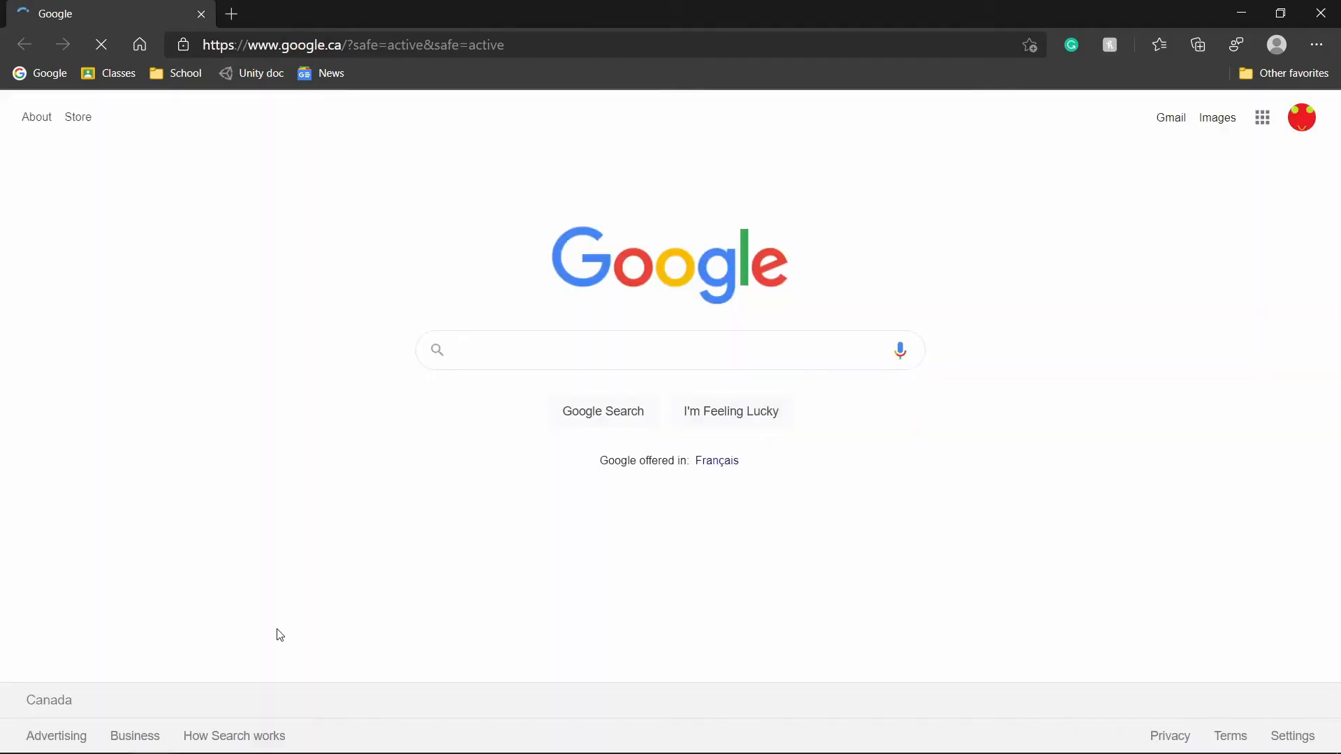
Step: Search Google for "microsoft power toys" and open the Microsoft Docs page on PowerToys
{"action": "type", "text": "microsoft power toys"}
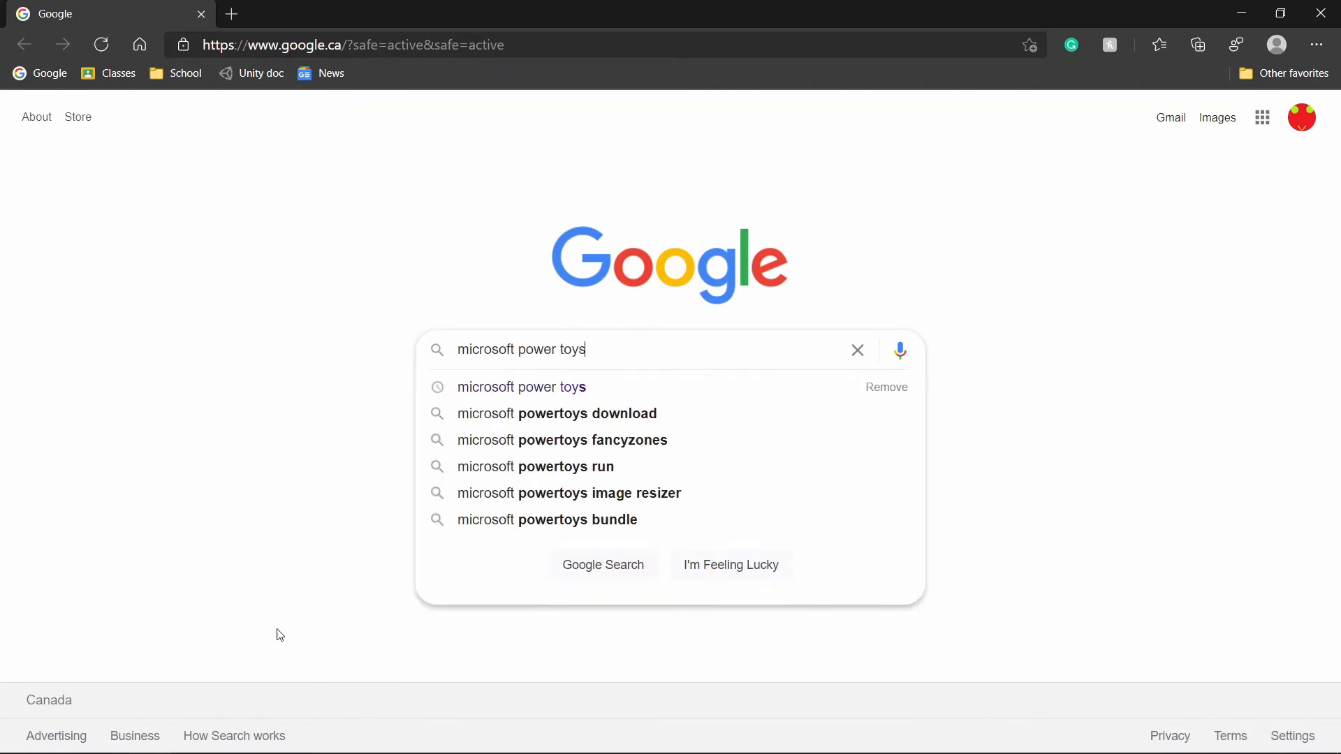
{"action": "key", "text": "Return"}
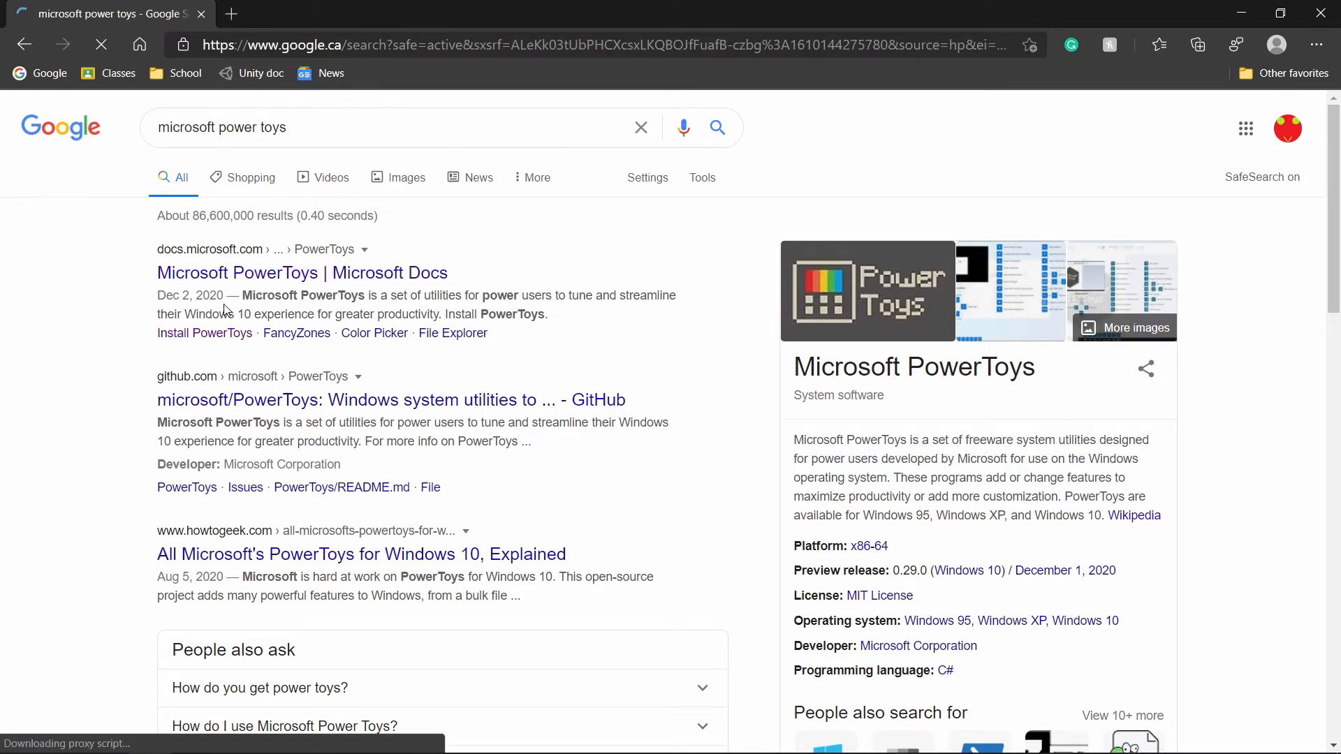
{"action": "left_click", "coordinate": [341, 273]}
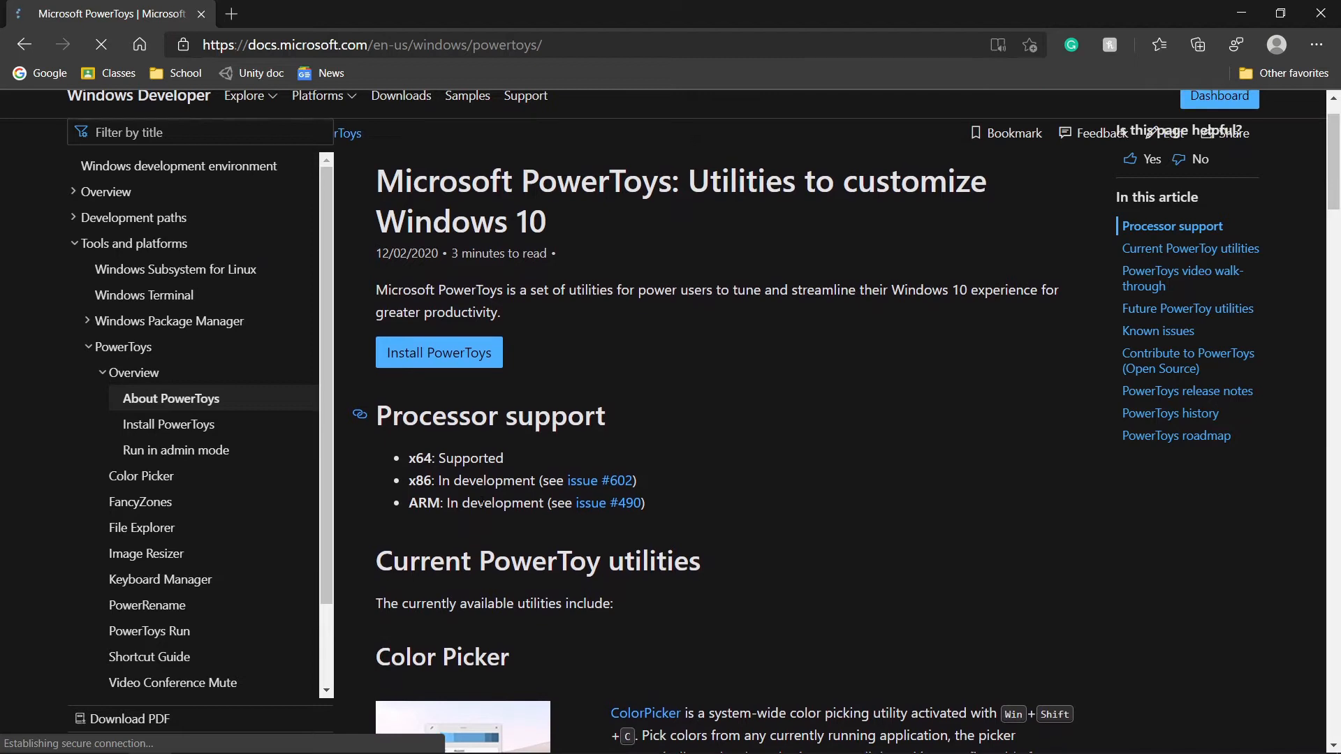
Step: Look through the current PowerToys utilities described on the overview page, from Color Picker to Shortcut Guide
{"action": "scroll", "coordinate": [698, 419], "scroll_direction": "down", "scroll_amount": 2}
{"action": "scroll", "coordinate": [454, 531], "scroll_direction": "down", "scroll_amount": 2}
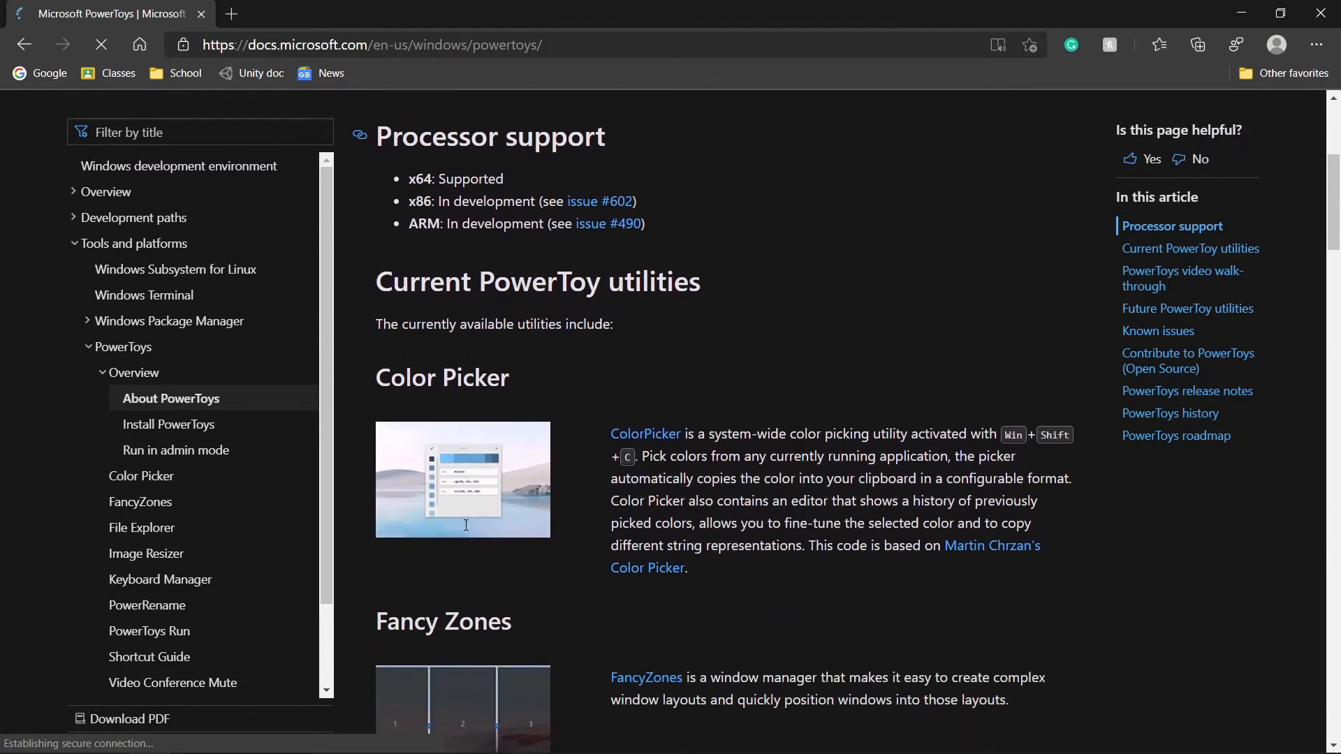
{"action": "scroll", "coordinate": [482, 503], "scroll_direction": "down", "scroll_amount": 1}
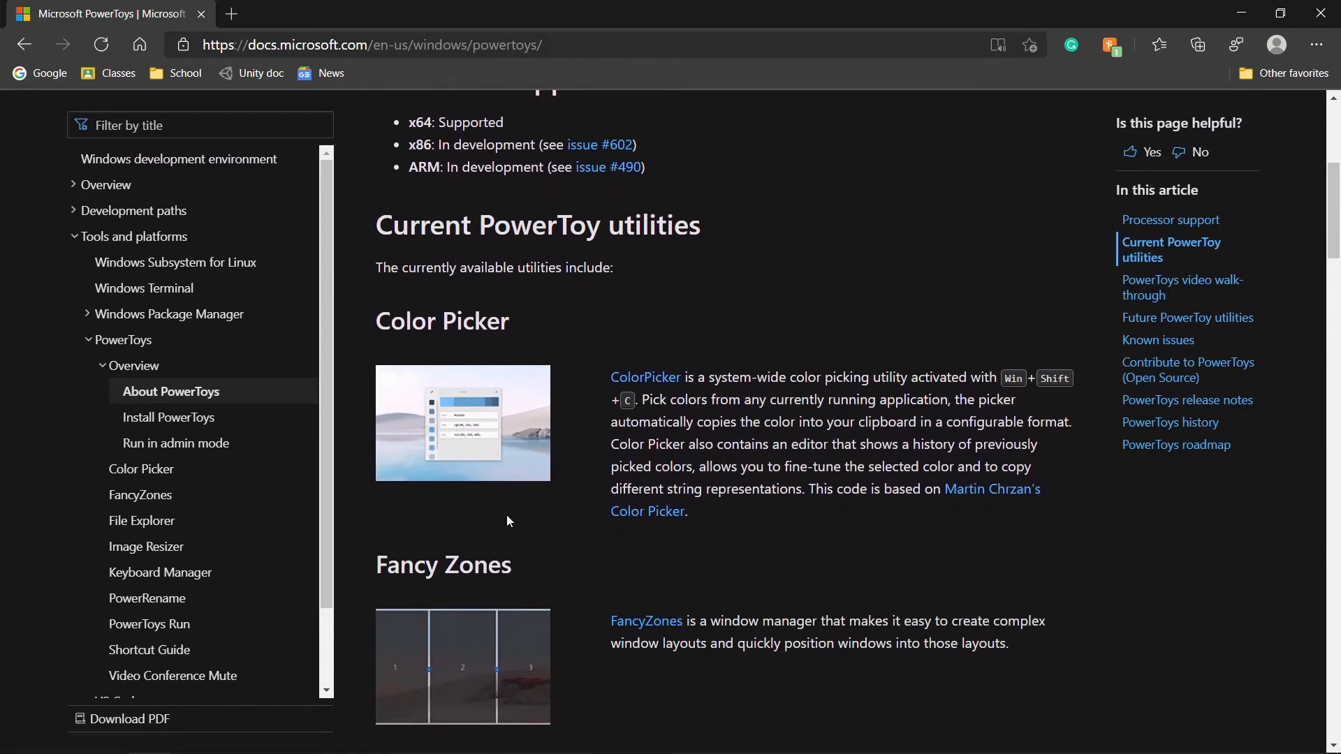
{"action": "scroll", "coordinate": [507, 520], "scroll_direction": "down", "scroll_amount": 2}
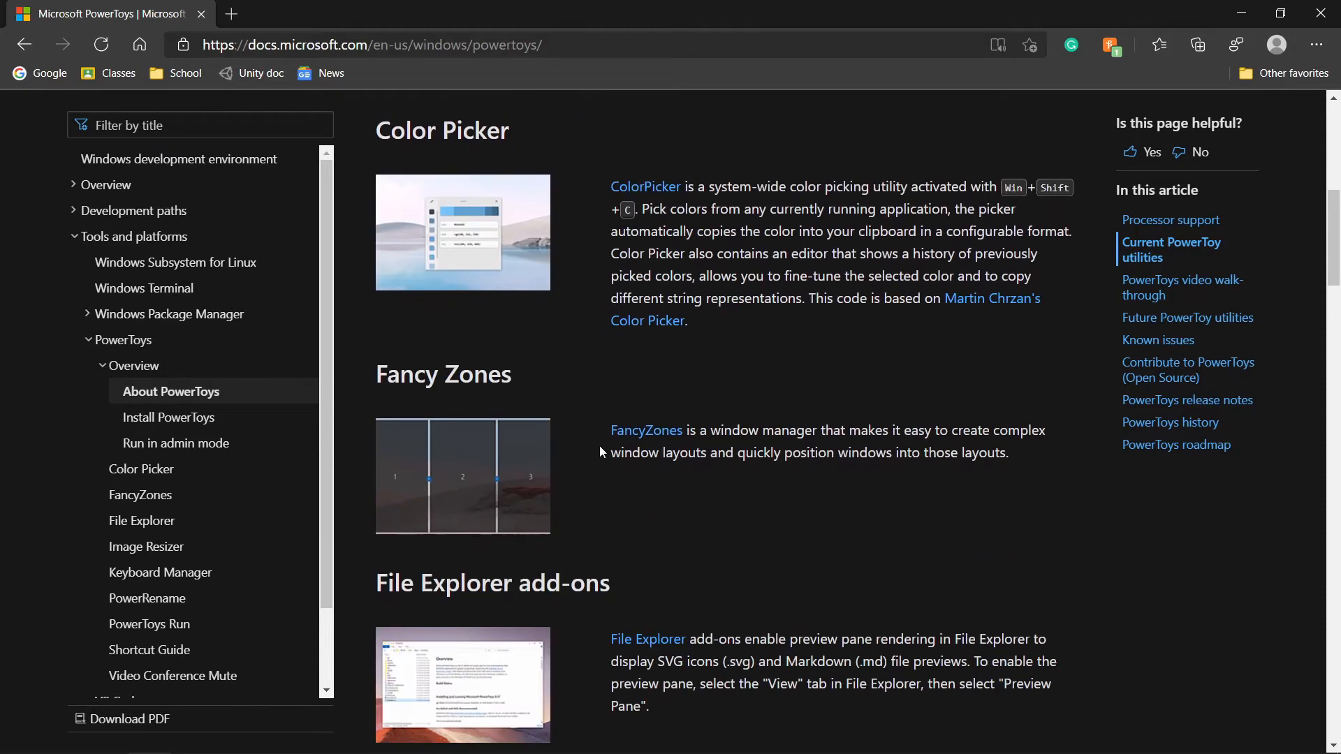
{"action": "scroll", "coordinate": [662, 521], "scroll_direction": "down", "scroll_amount": 3}
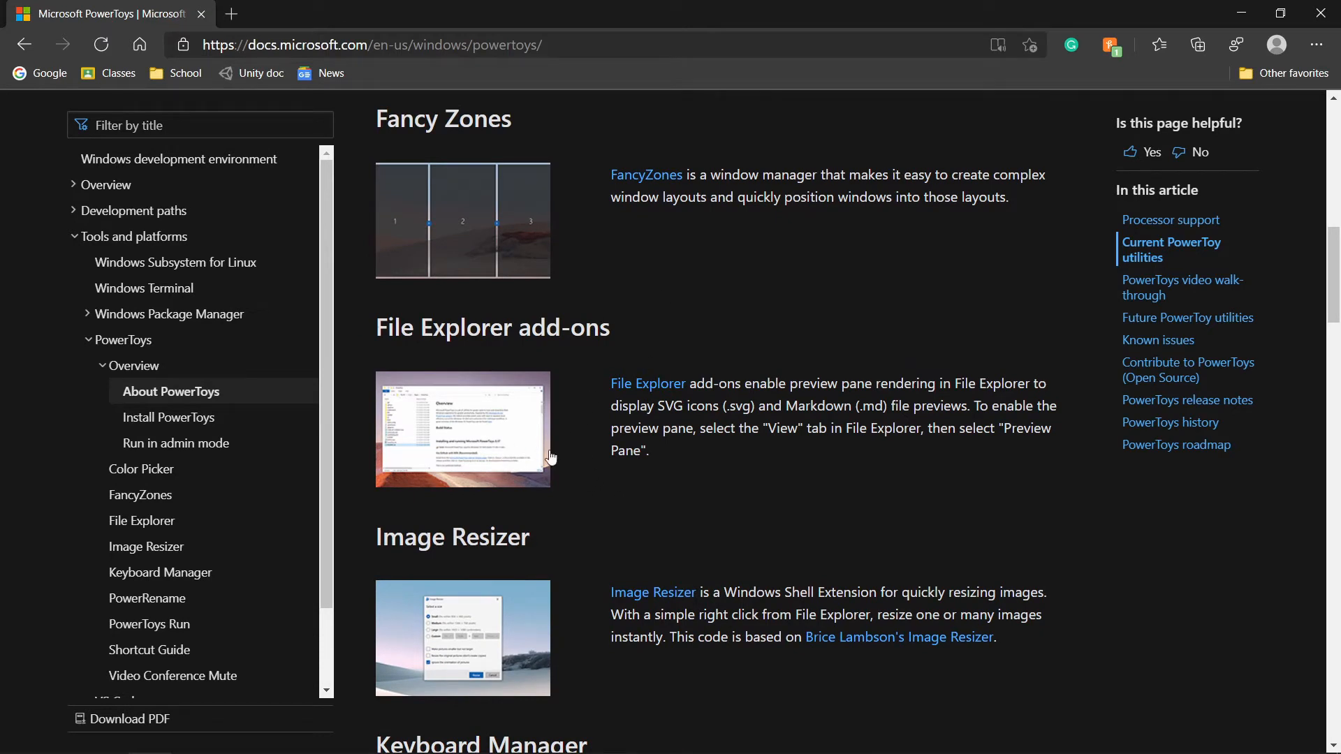
{"action": "scroll", "coordinate": [563, 537], "scroll_direction": "down", "scroll_amount": 4}
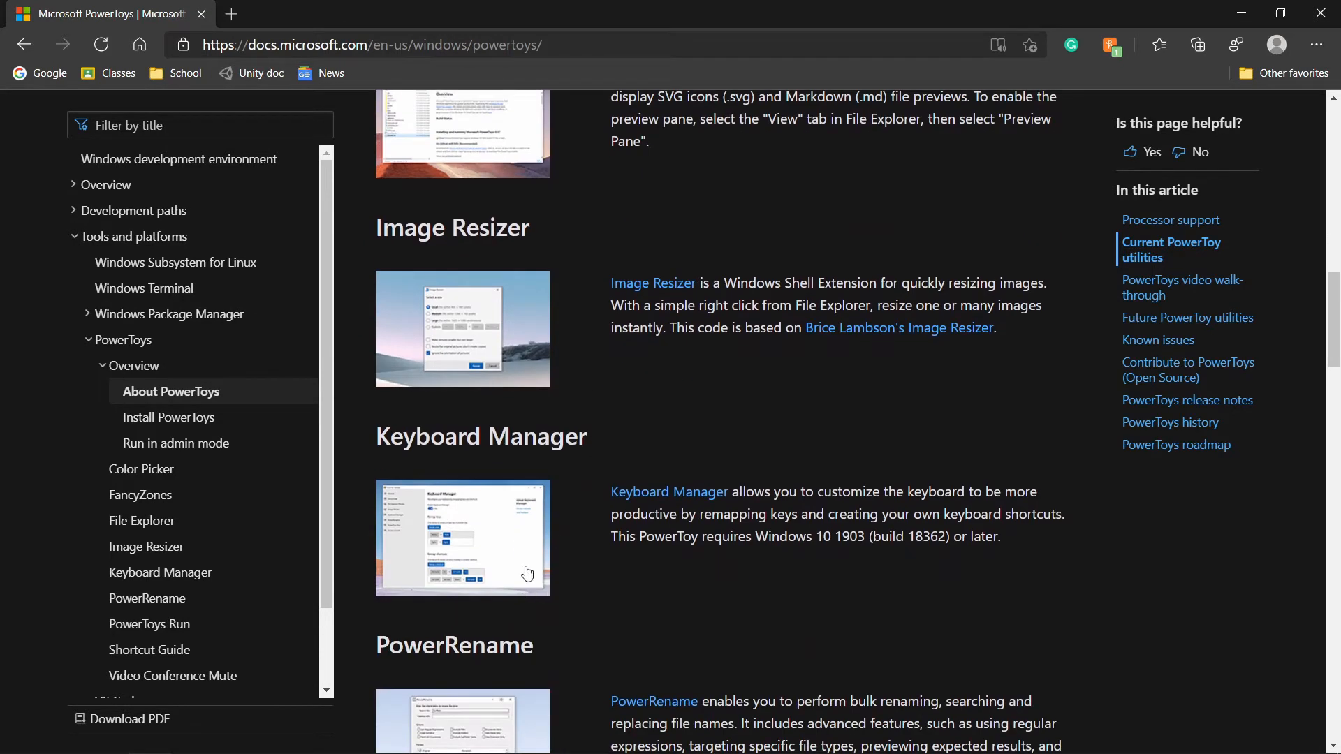
{"action": "scroll", "coordinate": [529, 505], "scroll_direction": "down", "scroll_amount": 4}
{"action": "scroll", "coordinate": [438, 672], "scroll_direction": "down", "scroll_amount": 1}
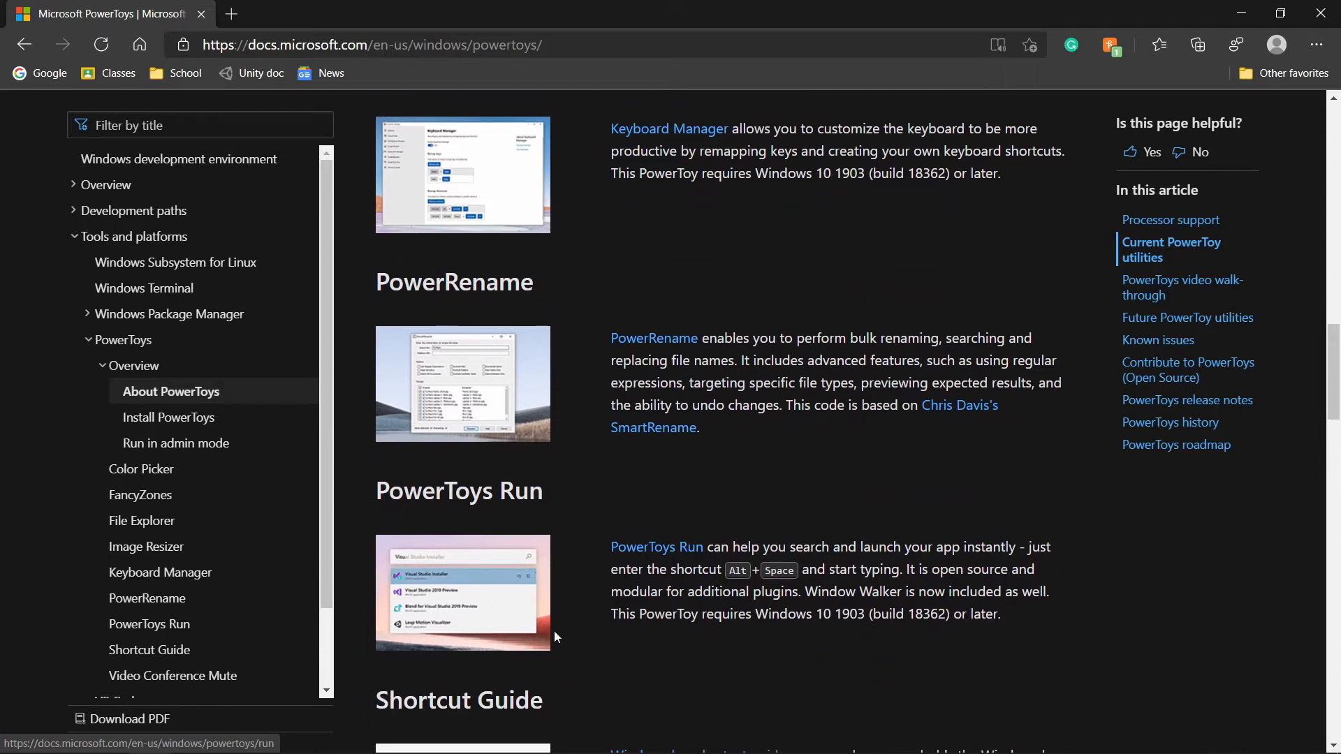
{"action": "scroll", "coordinate": [493, 626], "scroll_direction": "down", "scroll_amount": 1}
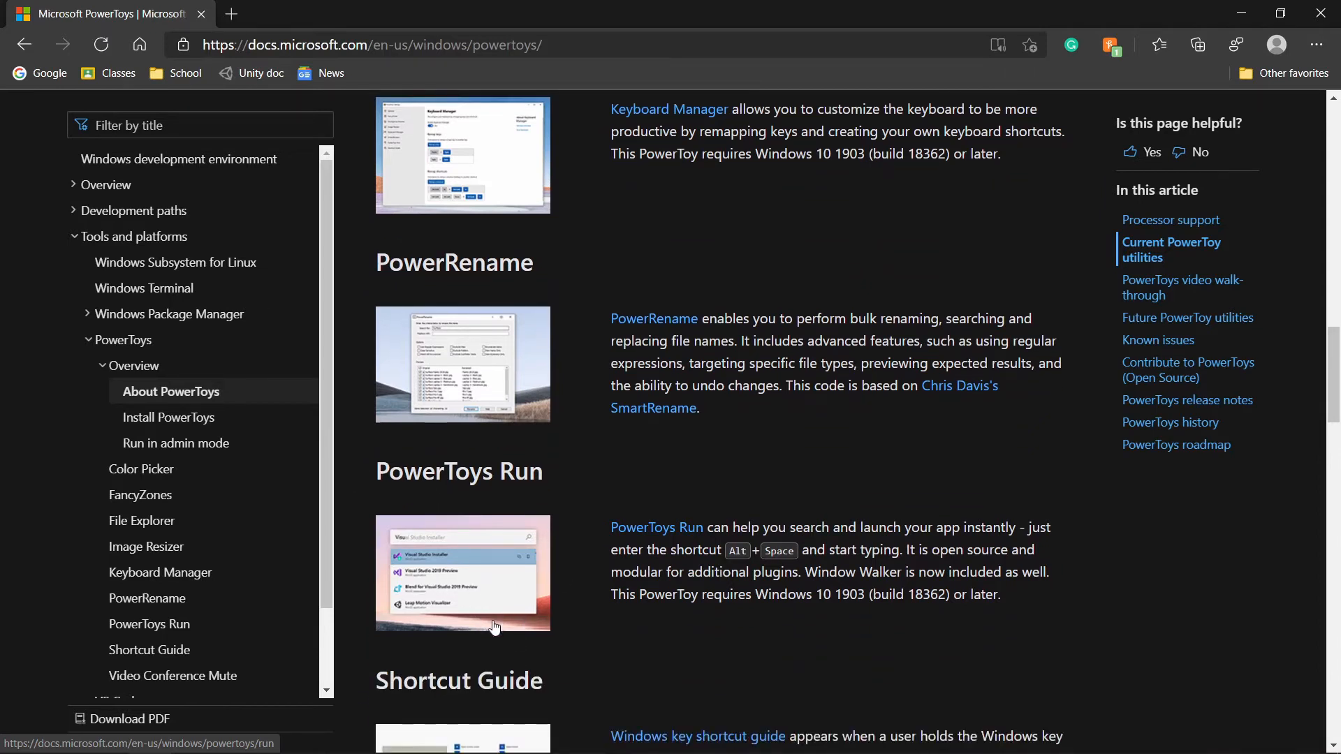
{"action": "scroll", "coordinate": [592, 608], "scroll_direction": "down", "scroll_amount": 2}
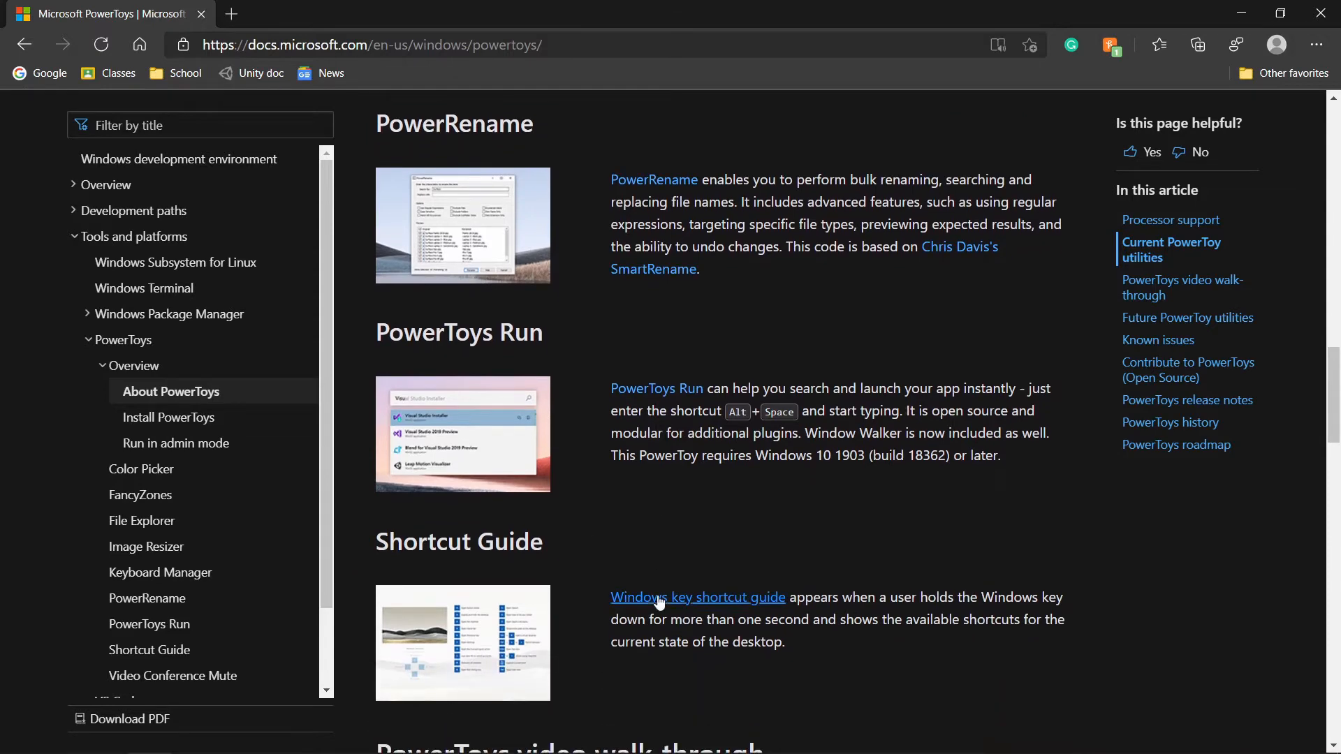
{"action": "scroll", "coordinate": [659, 601], "scroll_direction": "down", "scroll_amount": 1}
{"action": "scroll", "coordinate": [615, 605], "scroll_direction": "down", "scroll_amount": 3}
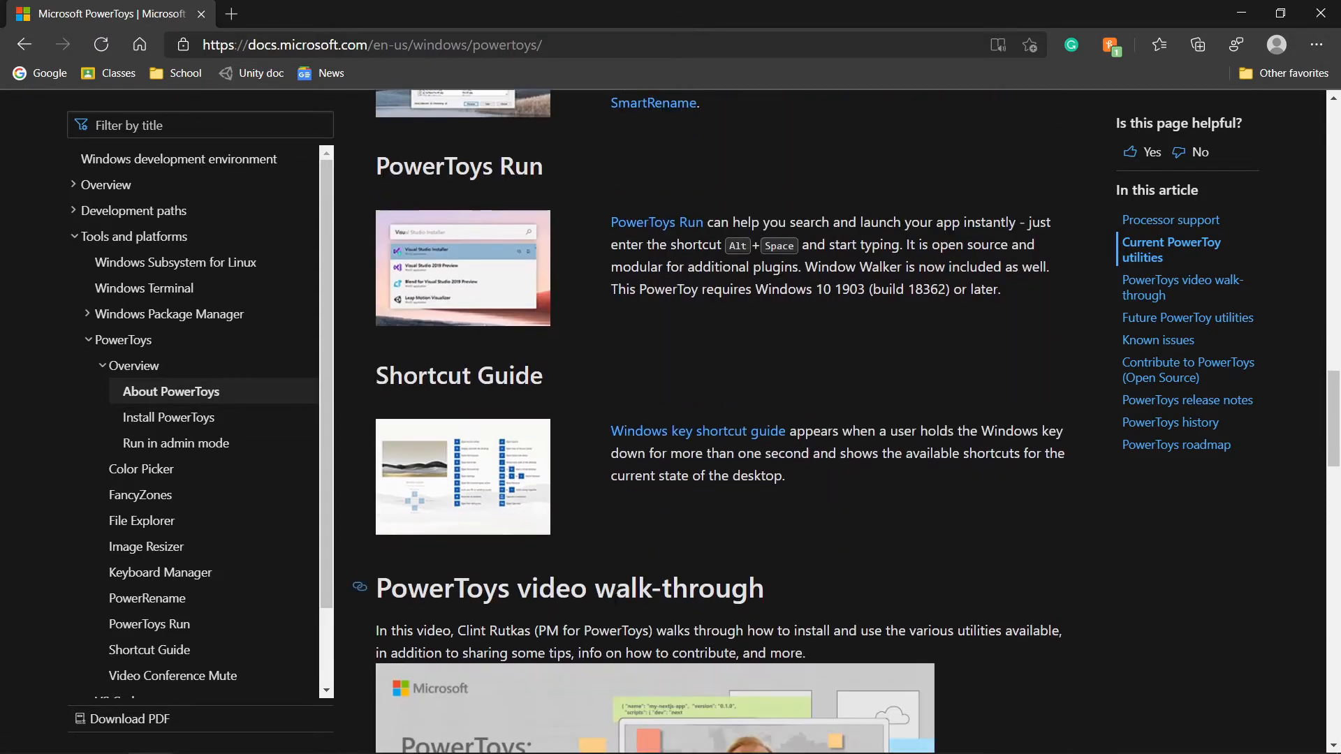
{"action": "key", "text": "Home"}
{"action": "scroll", "coordinate": [615, 607], "scroll_direction": "down", "scroll_amount": 1}
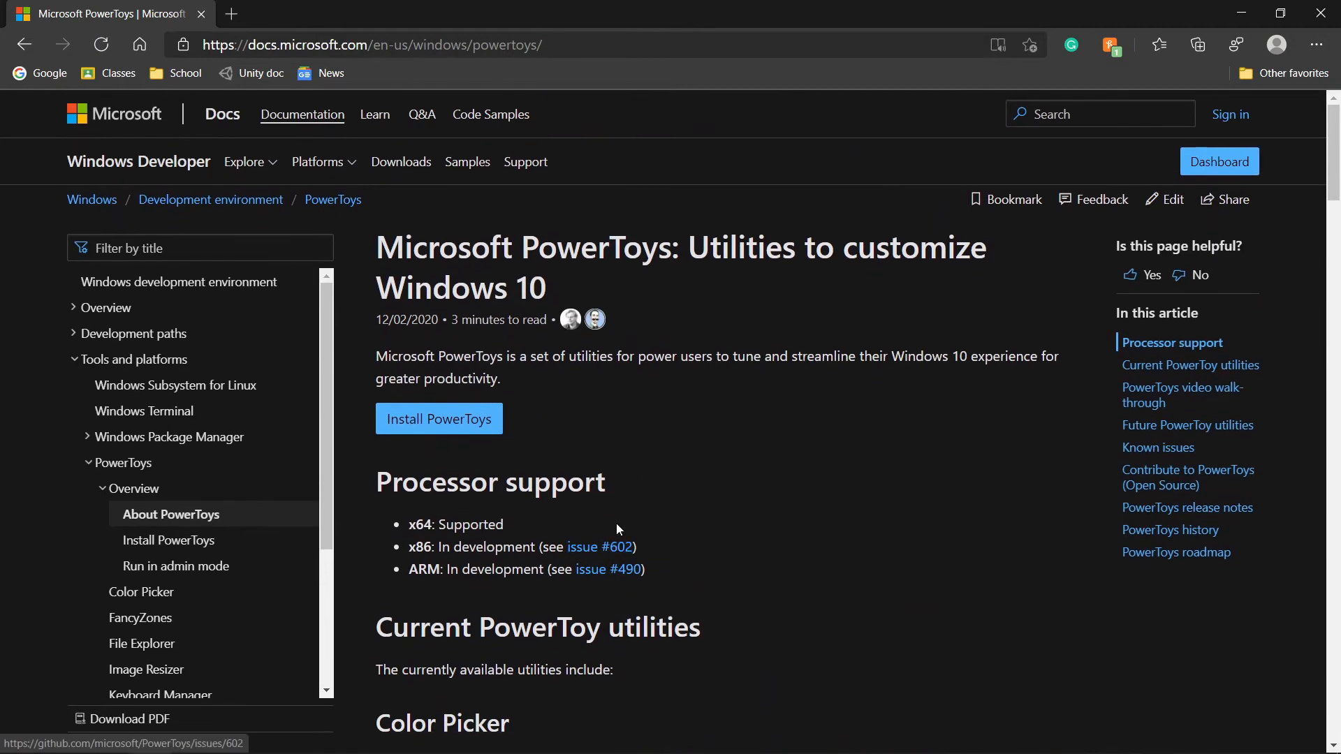
Step: Go to the Install PowerToys instructions for the Windows executable and open the Microsoft PowerToys GitHub releases page
{"action": "left_click", "coordinate": [463, 419]}
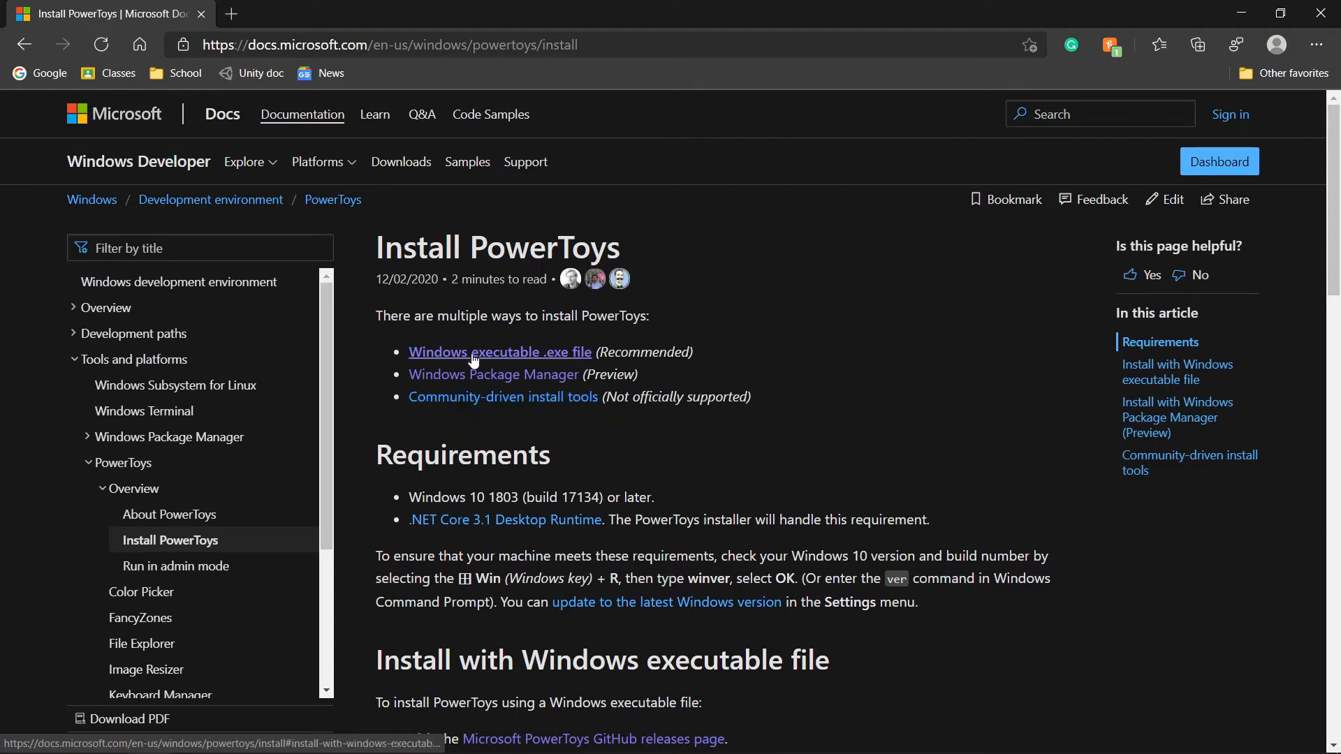
{"action": "left_click", "coordinate": [589, 355]}
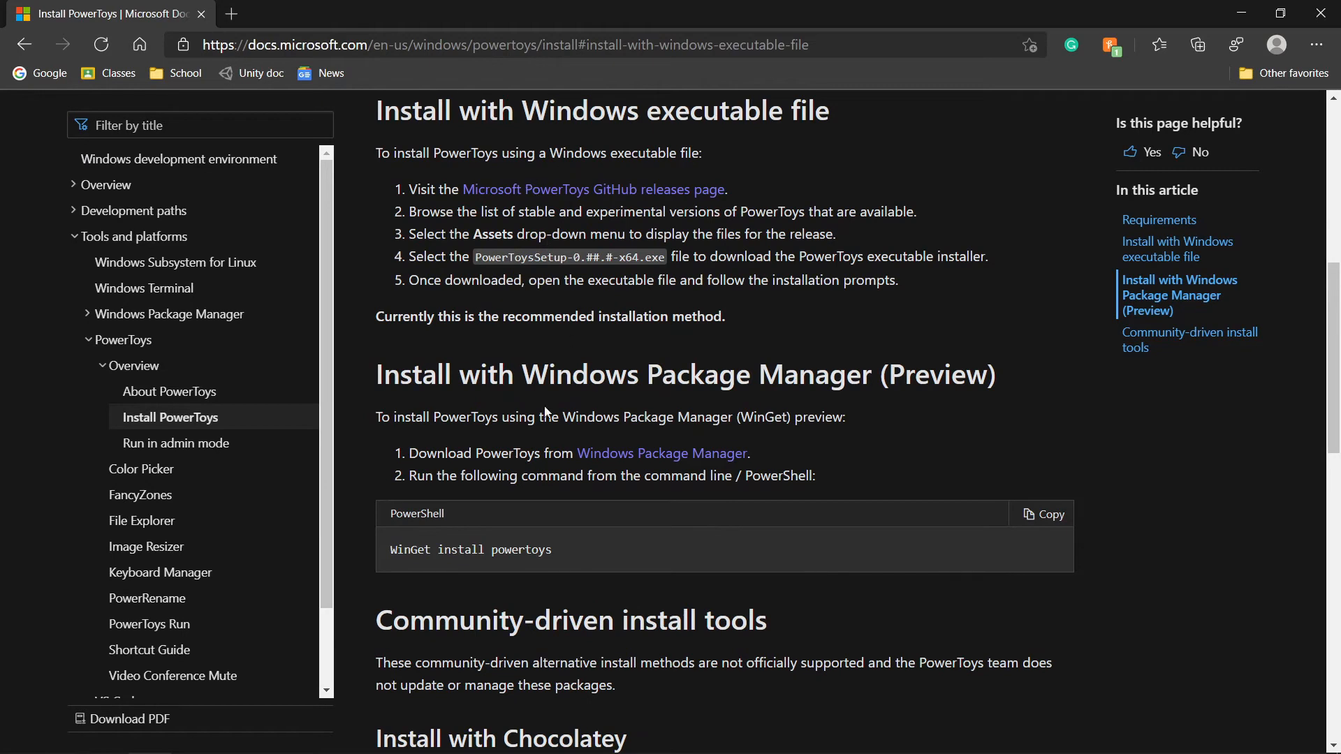
{"action": "scroll", "coordinate": [545, 412], "scroll_direction": "down", "scroll_amount": 3}
{"action": "scroll", "coordinate": [521, 293], "scroll_direction": "up", "scroll_amount": 3}
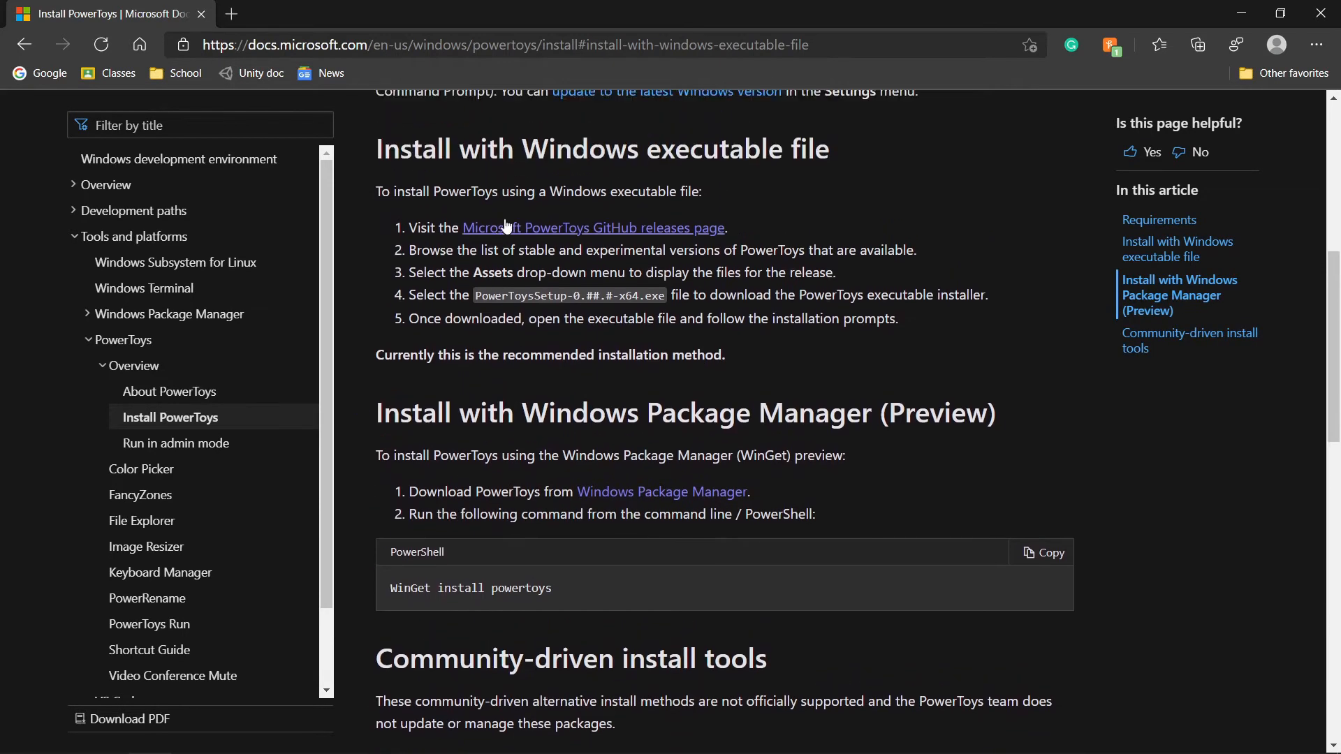
{"action": "left_click", "coordinate": [515, 227]}
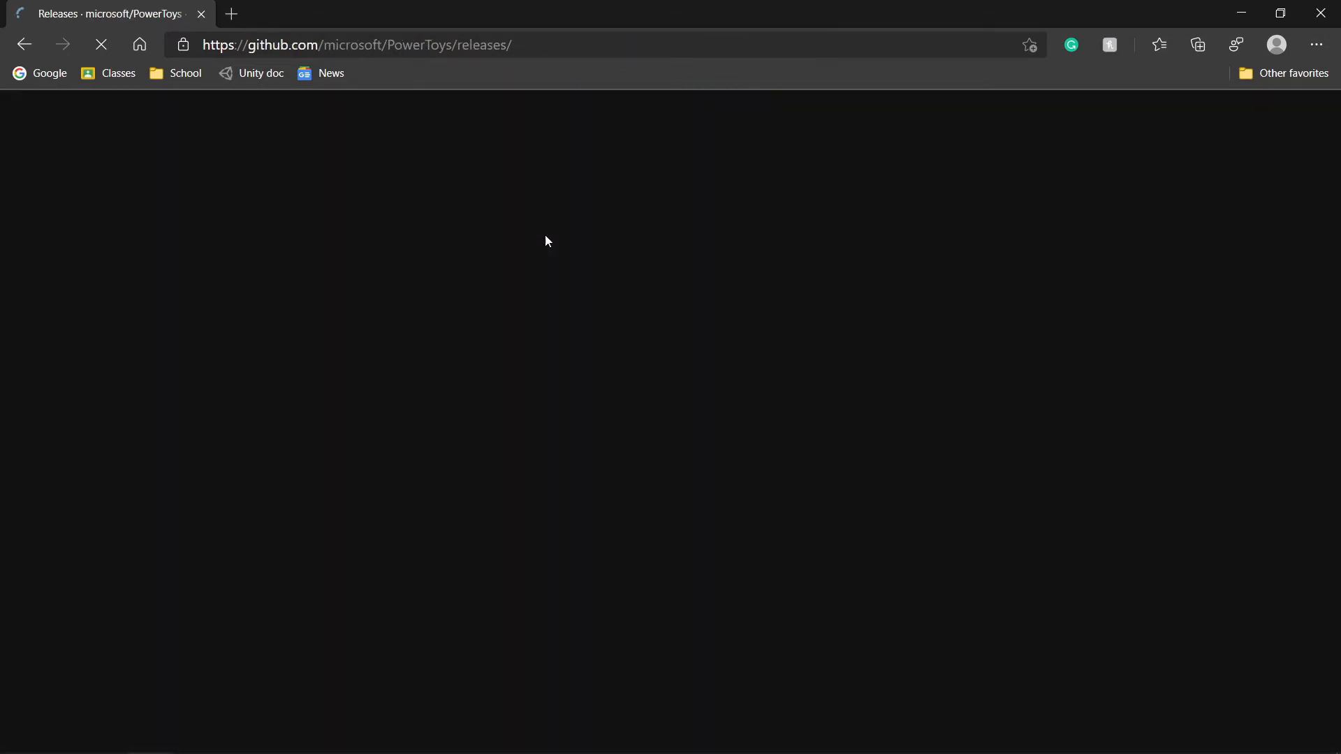
Step: Download PowerToysSetup-0.29.3-x64.exe from the Release v0.29.3 assets, launch the installer and close the browser
{"action": "scroll", "coordinate": [431, 388], "scroll_direction": "down", "scroll_amount": 1}
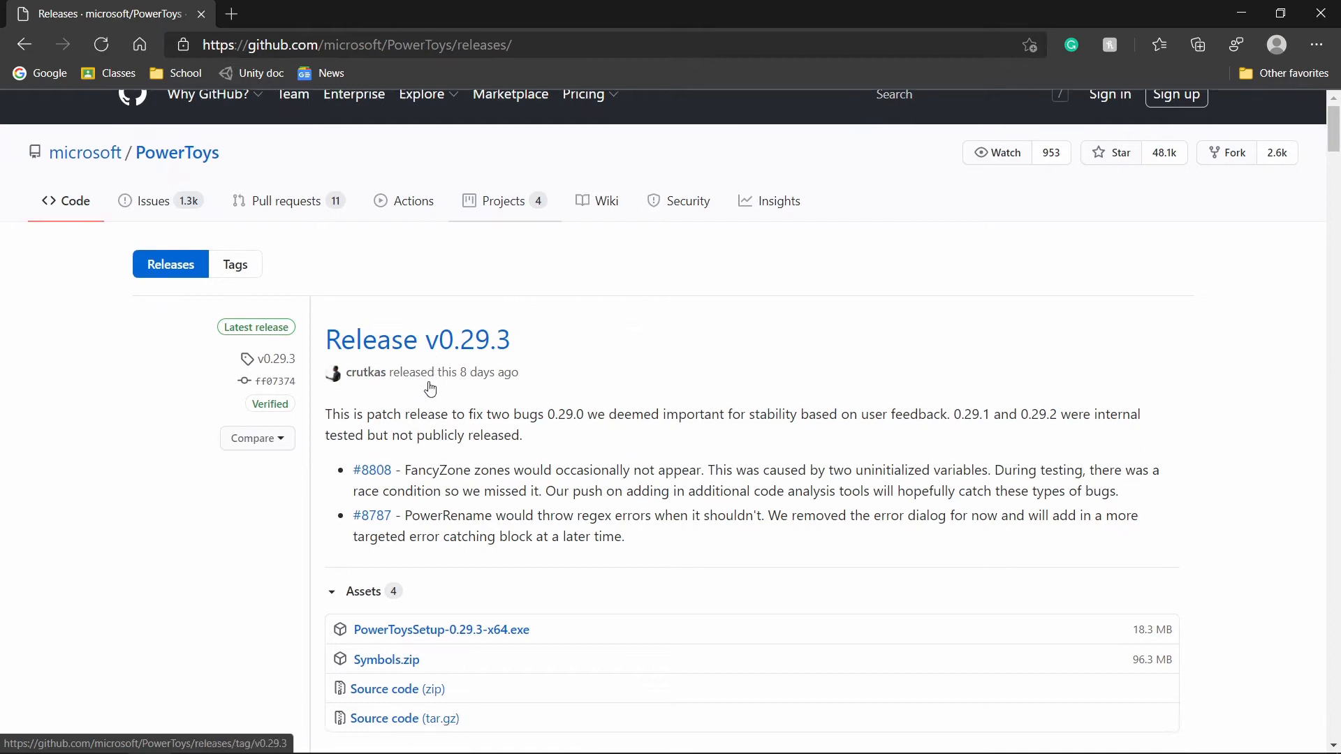
{"action": "scroll", "coordinate": [431, 387], "scroll_direction": "down", "scroll_amount": 1}
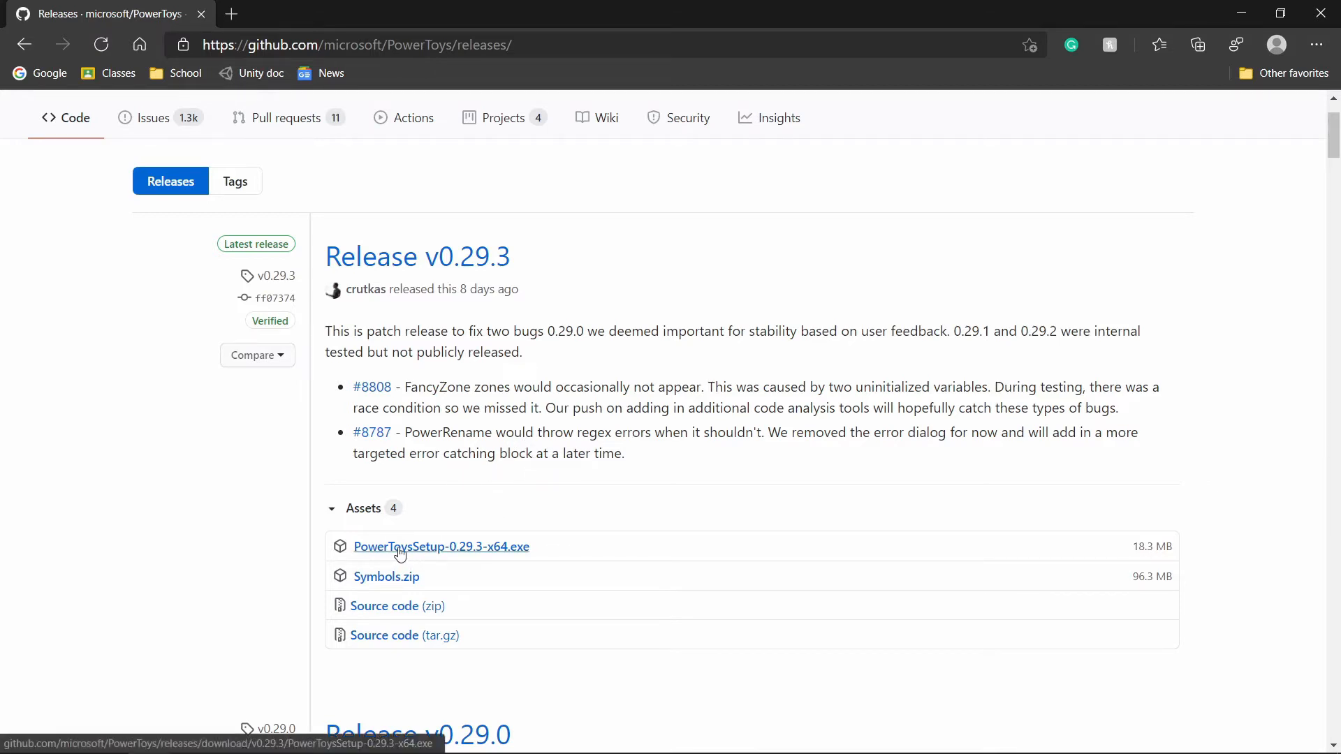
{"action": "left_click", "coordinate": [401, 553]}
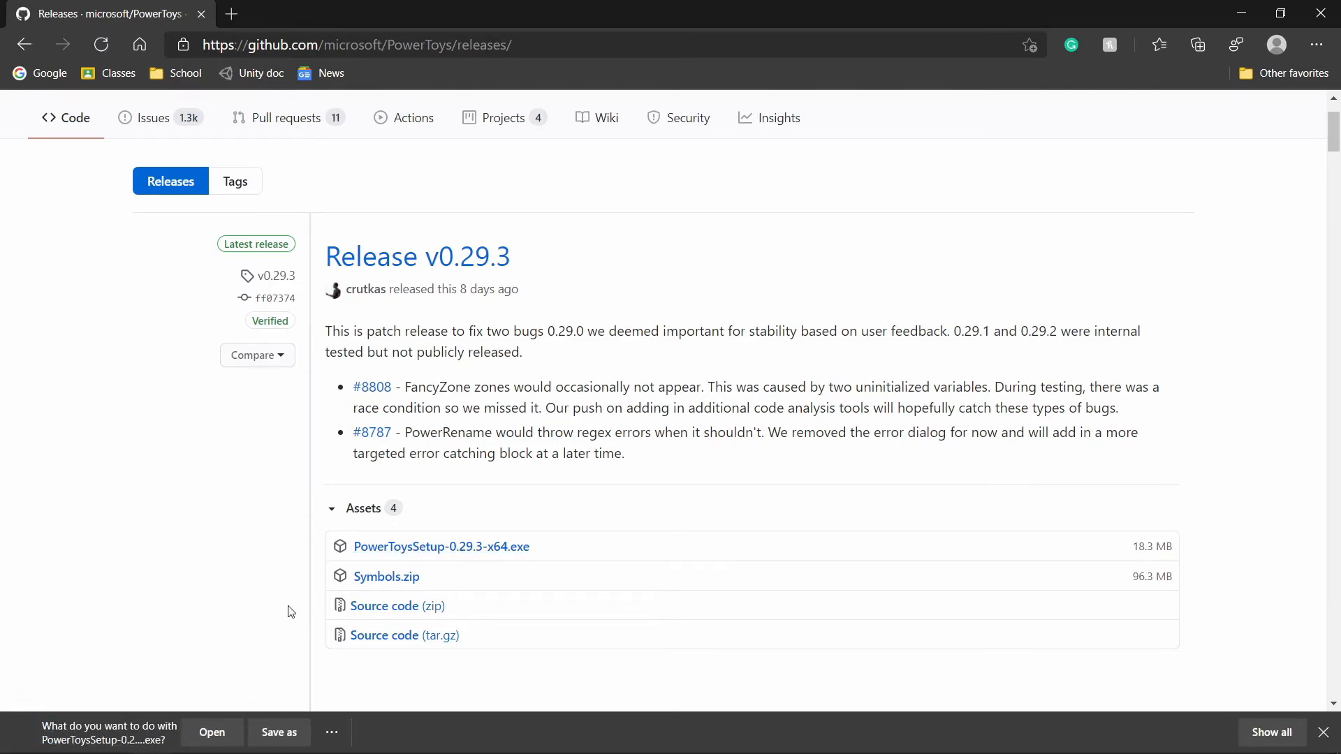
{"action": "left_click", "coordinate": [212, 732]}
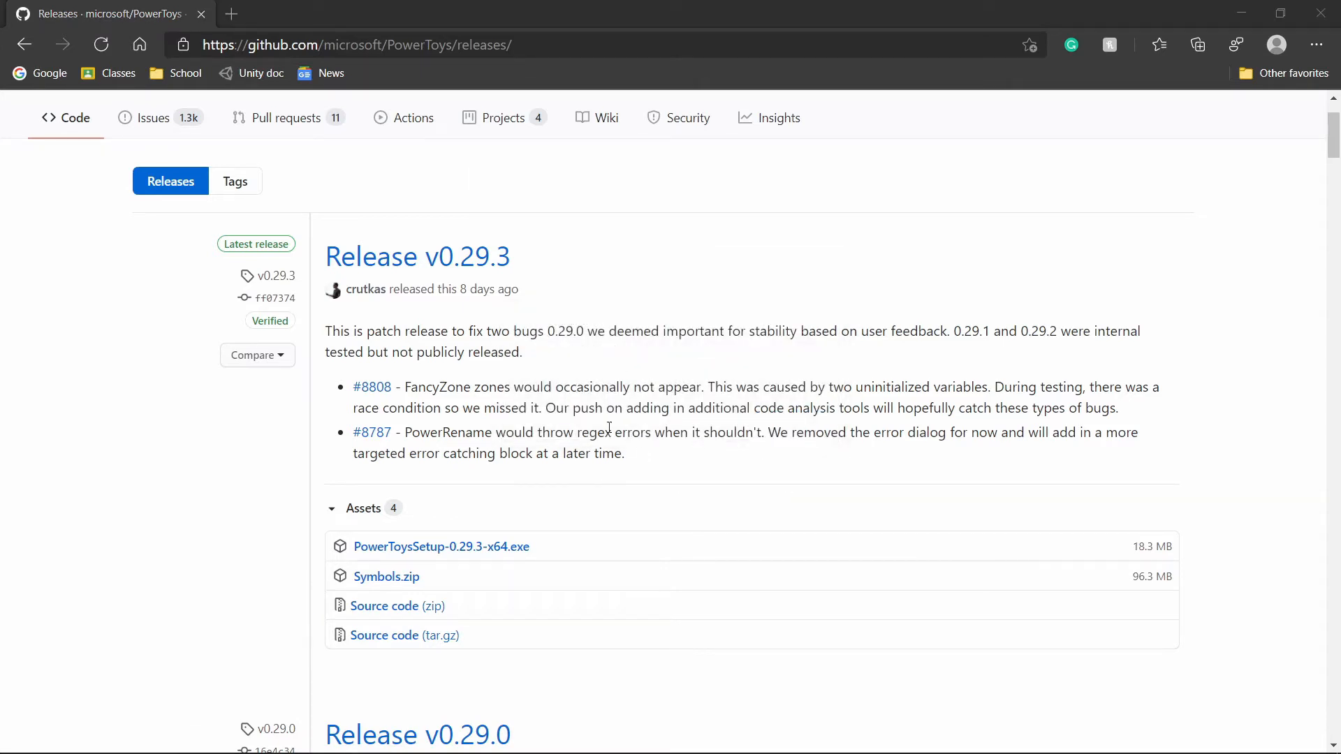
{"action": "left_click", "coordinate": [1322, 14]}
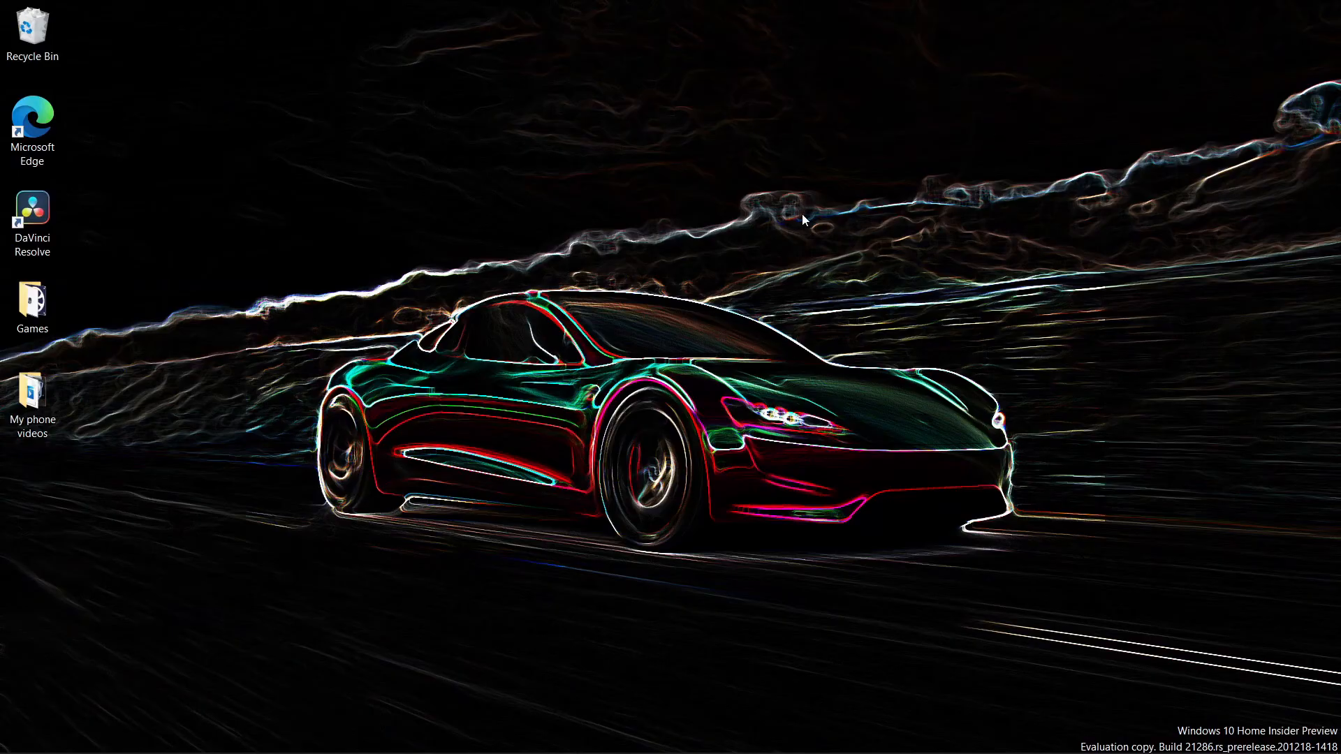
Step: Complete the PowerToys (Preview) setup wizard, keeping the default destination folder and automatic start at logon
{"action": "mouse_move", "coordinate": [530, 753]}
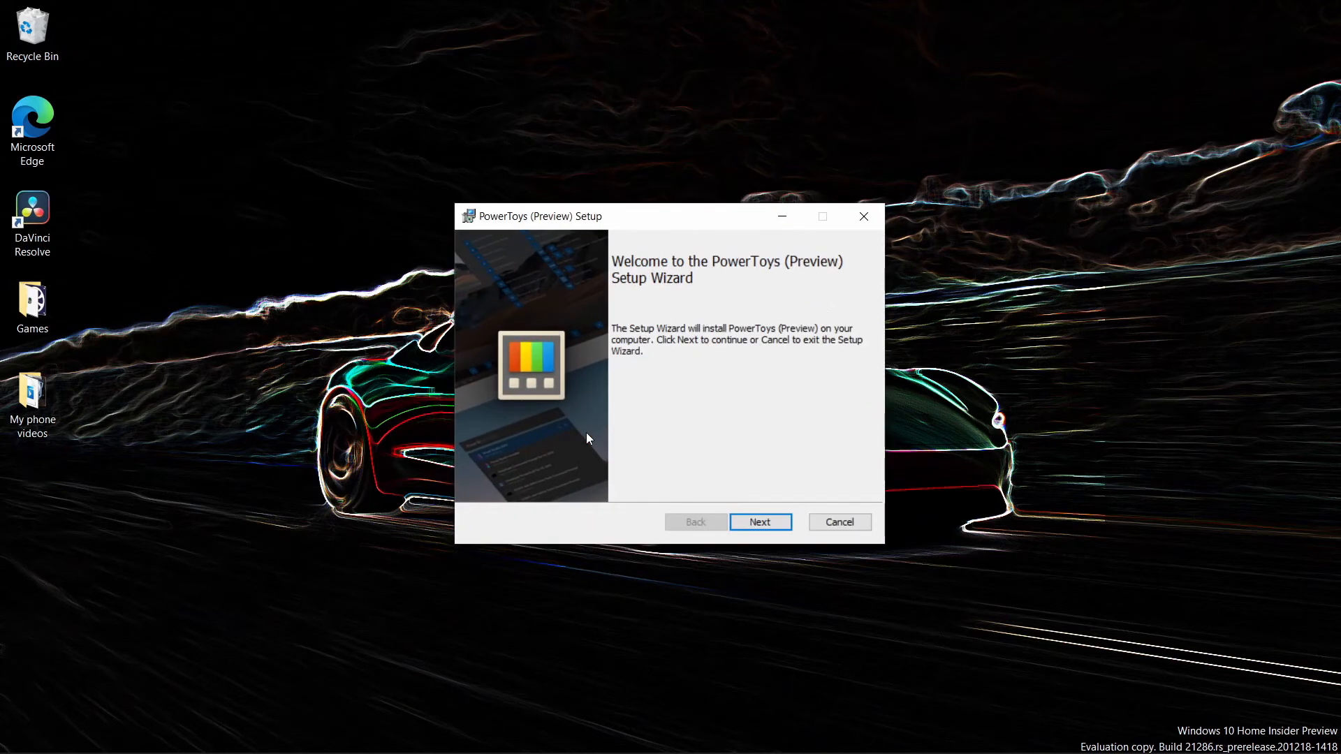
{"action": "left_click", "coordinate": [759, 520]}
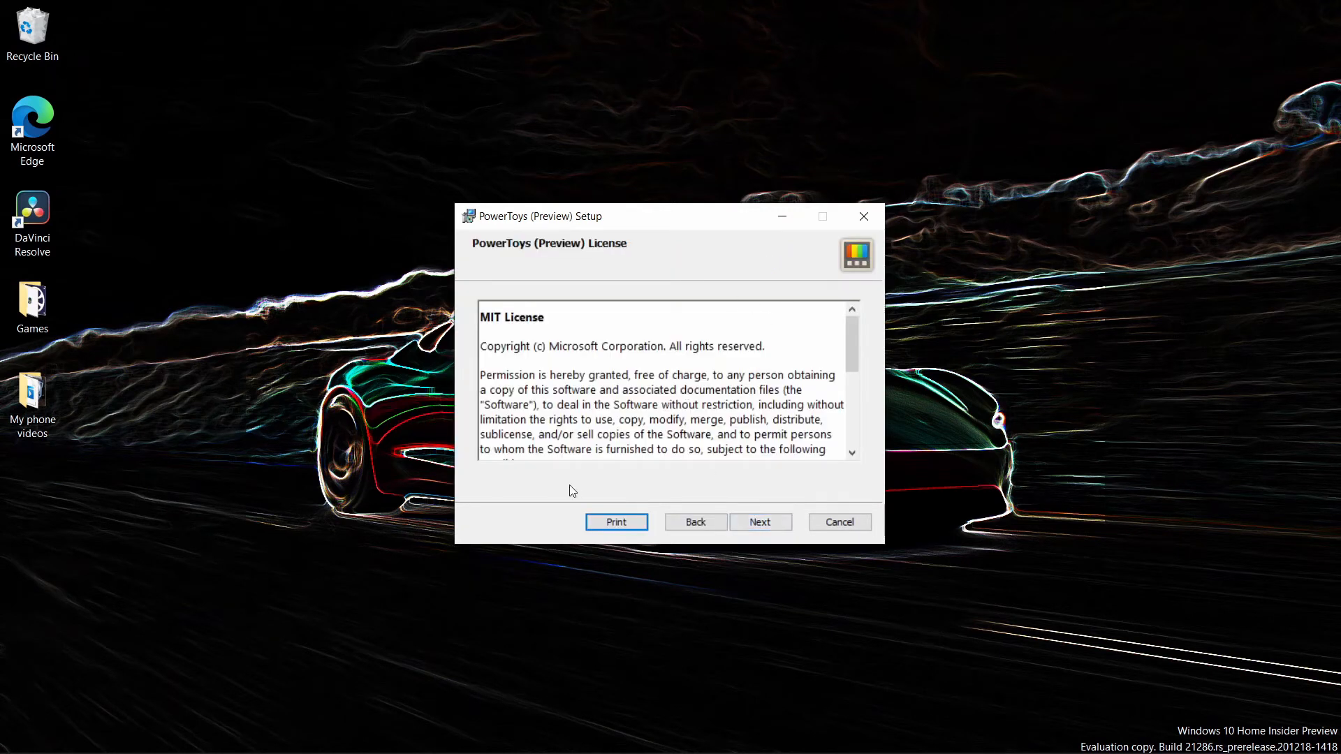
{"action": "left_click", "coordinate": [757, 518]}
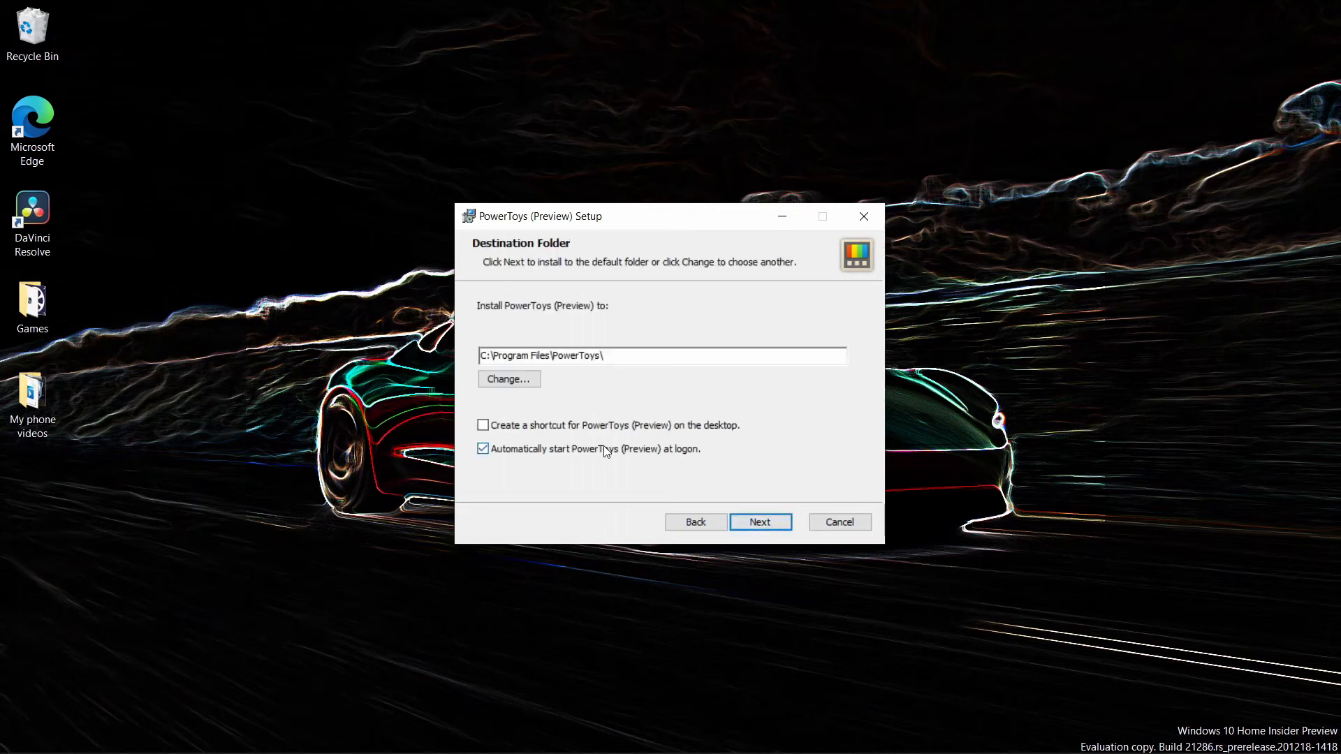
{"action": "left_click", "coordinate": [750, 521]}
{"action": "left_click", "coordinate": [750, 524]}
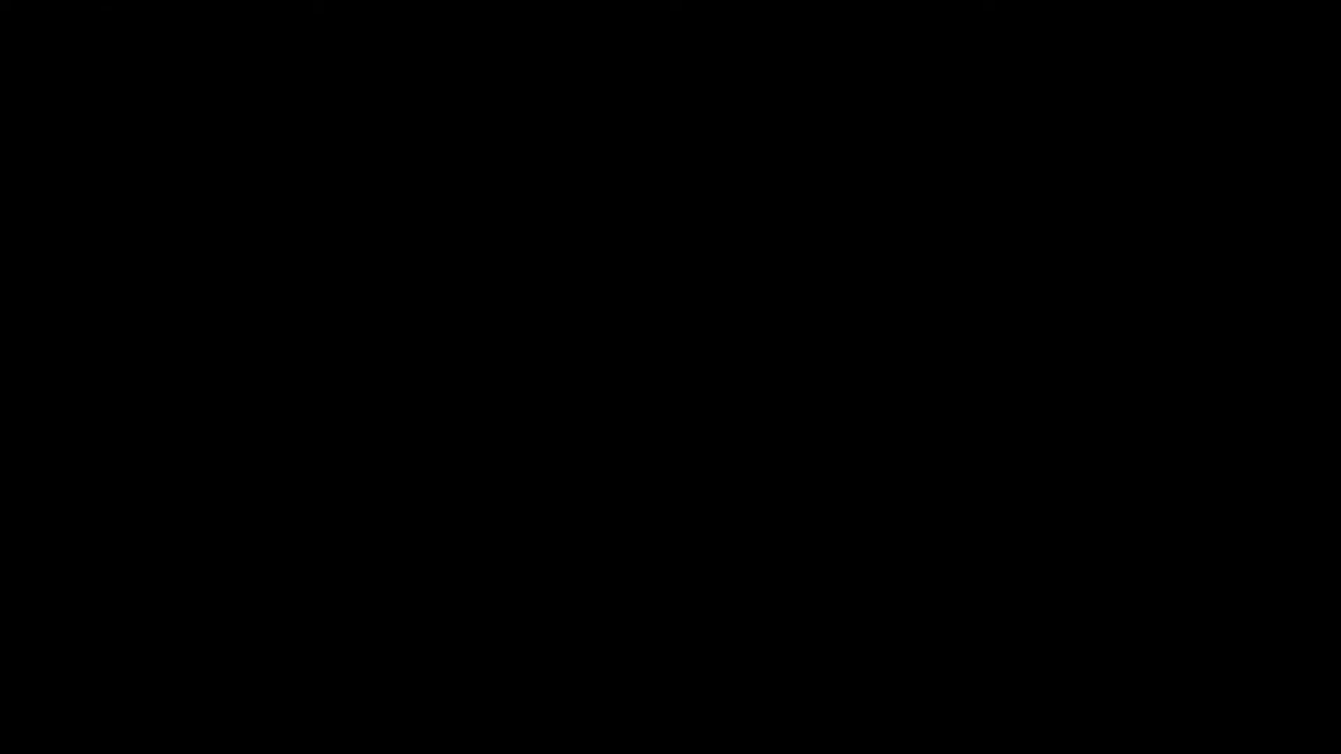
{"action": "left_click", "coordinate": [664, 496]}
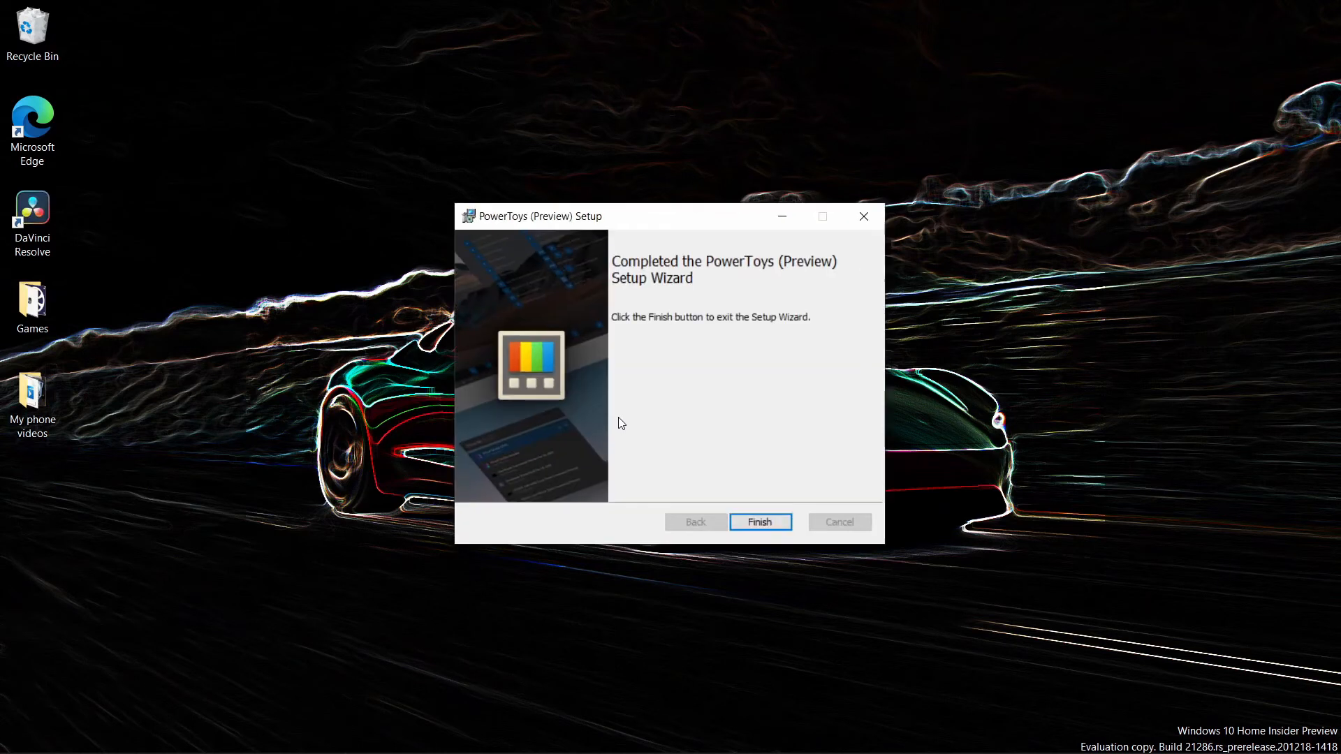
{"action": "left_click", "coordinate": [747, 518]}
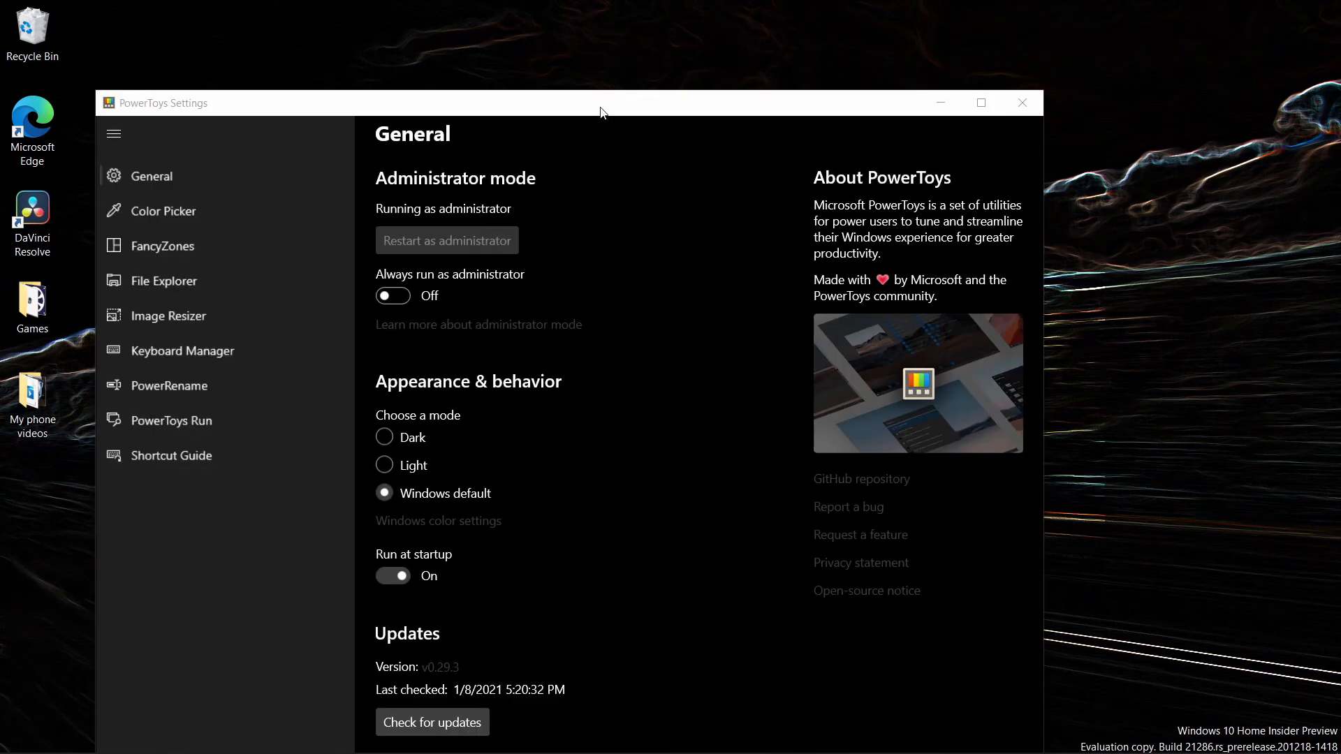
Step: Move the PowerToys Settings window higher on the desktop and turn on Always run as administrator in the General settings
{"action": "left_click_drag", "start_coordinate": [600, 111], "coordinate": [728, 42]}
{"action": "scroll", "coordinate": [600, 244], "scroll_direction": "down", "scroll_amount": 1}
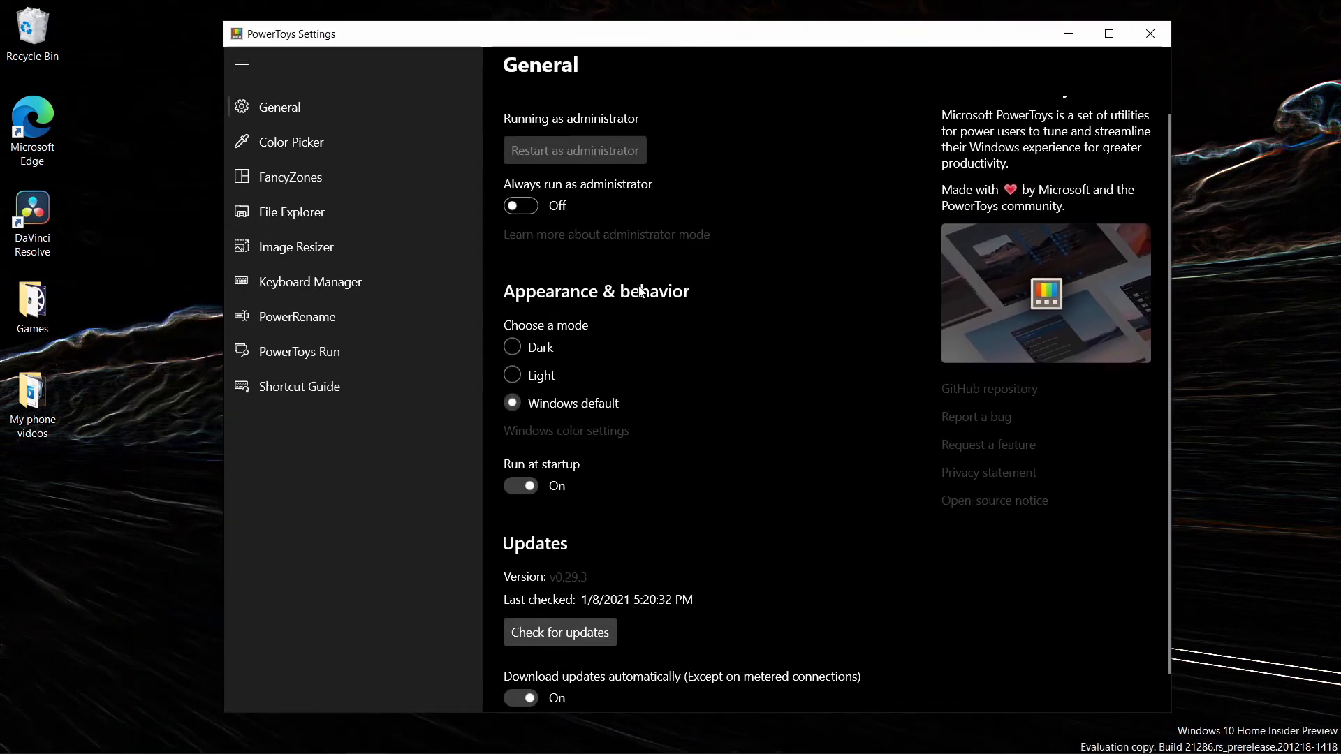
{"action": "scroll", "coordinate": [698, 363], "scroll_direction": "down", "scroll_amount": 1}
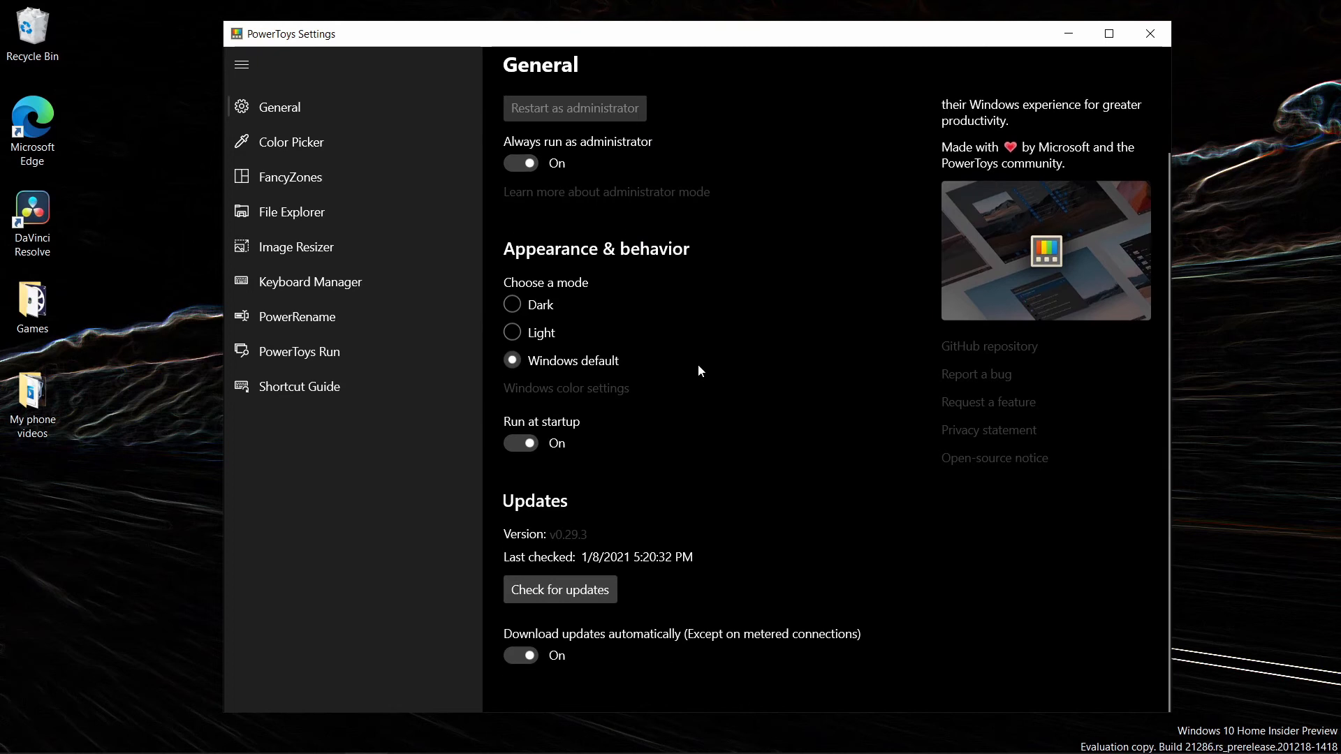
{"action": "scroll", "coordinate": [659, 391], "scroll_direction": "up", "scroll_amount": 1}
{"action": "scroll", "coordinate": [635, 536], "scroll_direction": "up", "scroll_amount": 1}
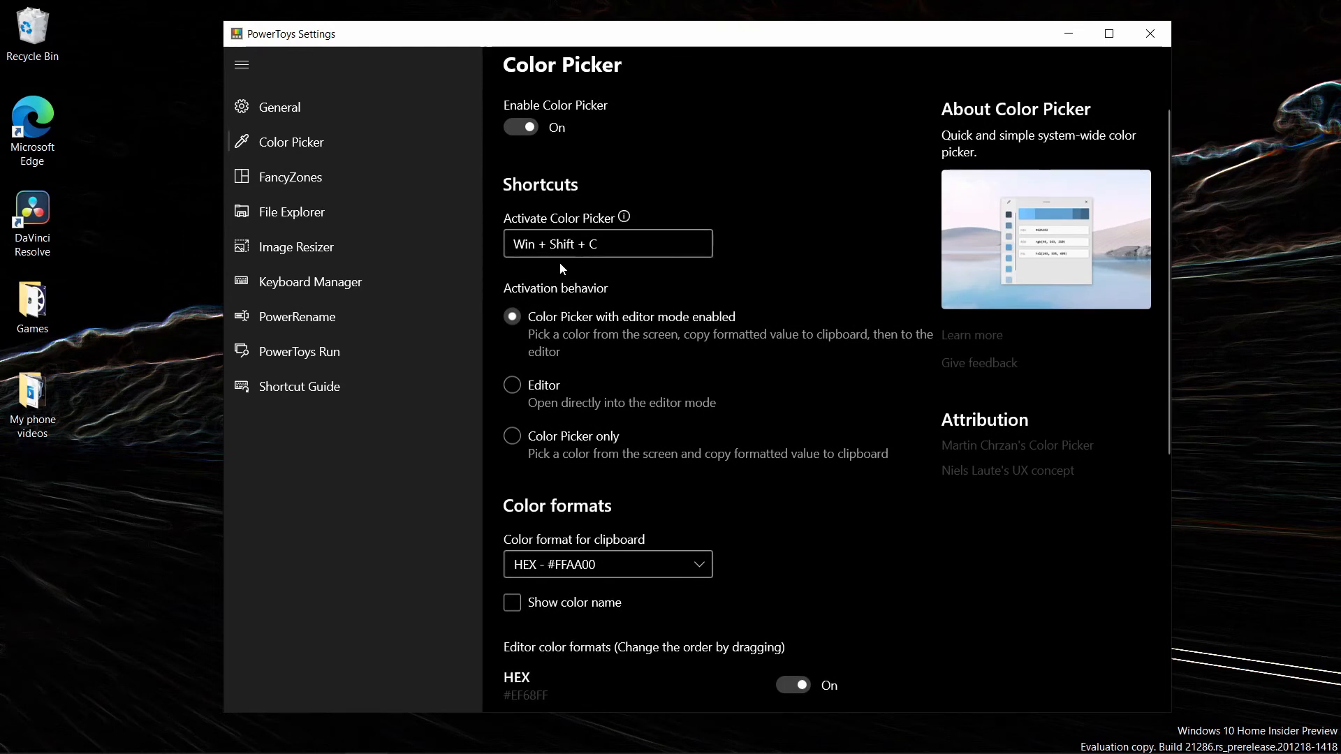
Step: Pick the yellow of the My phone videos folder icon with Color Picker and close its color editor
{"action": "key", "text": "super+shift+c"}
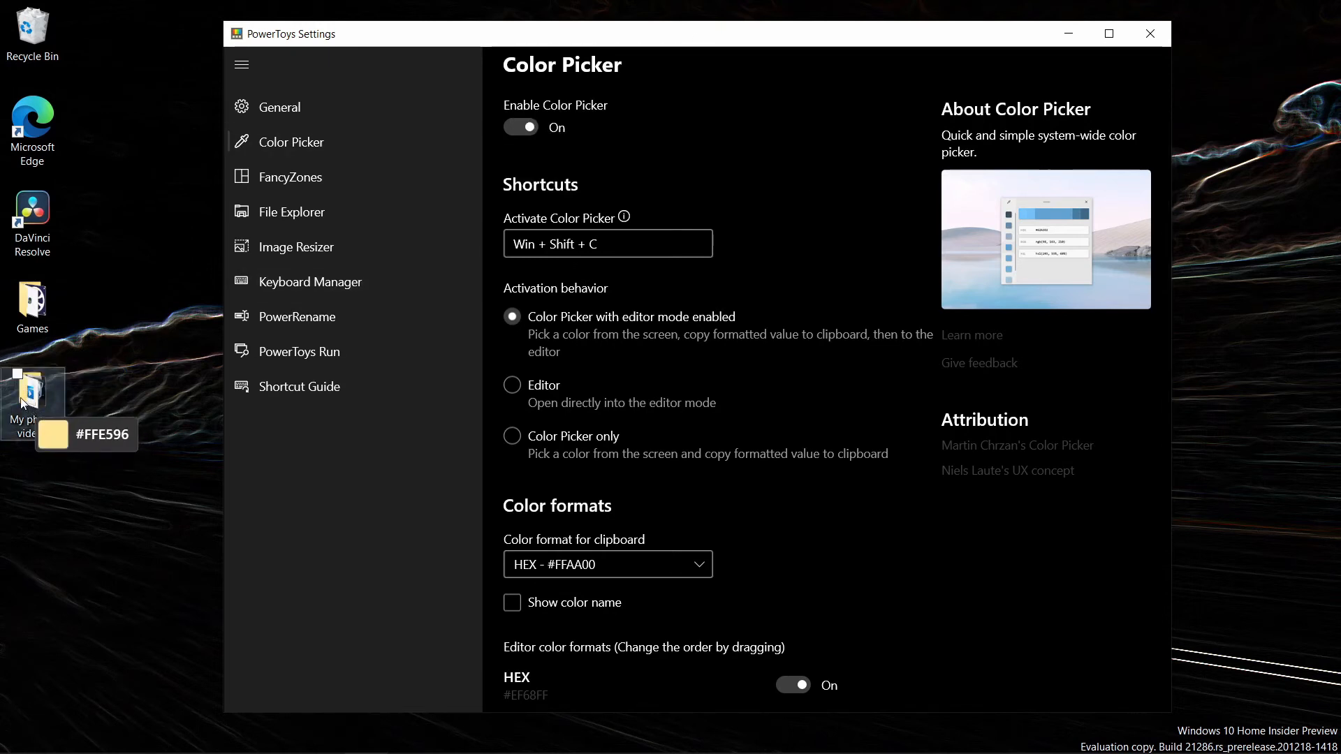
{"action": "left_click", "coordinate": [23, 402]}
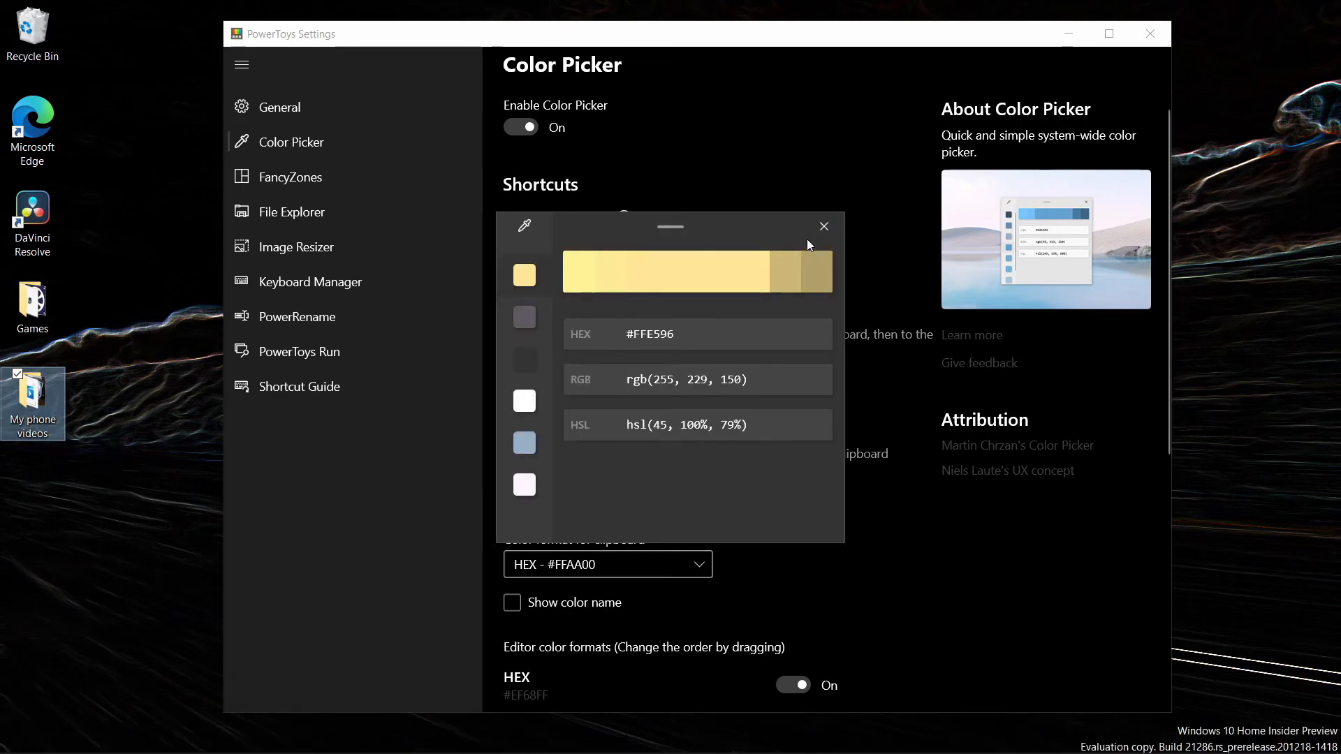
{"action": "left_click", "coordinate": [824, 226]}
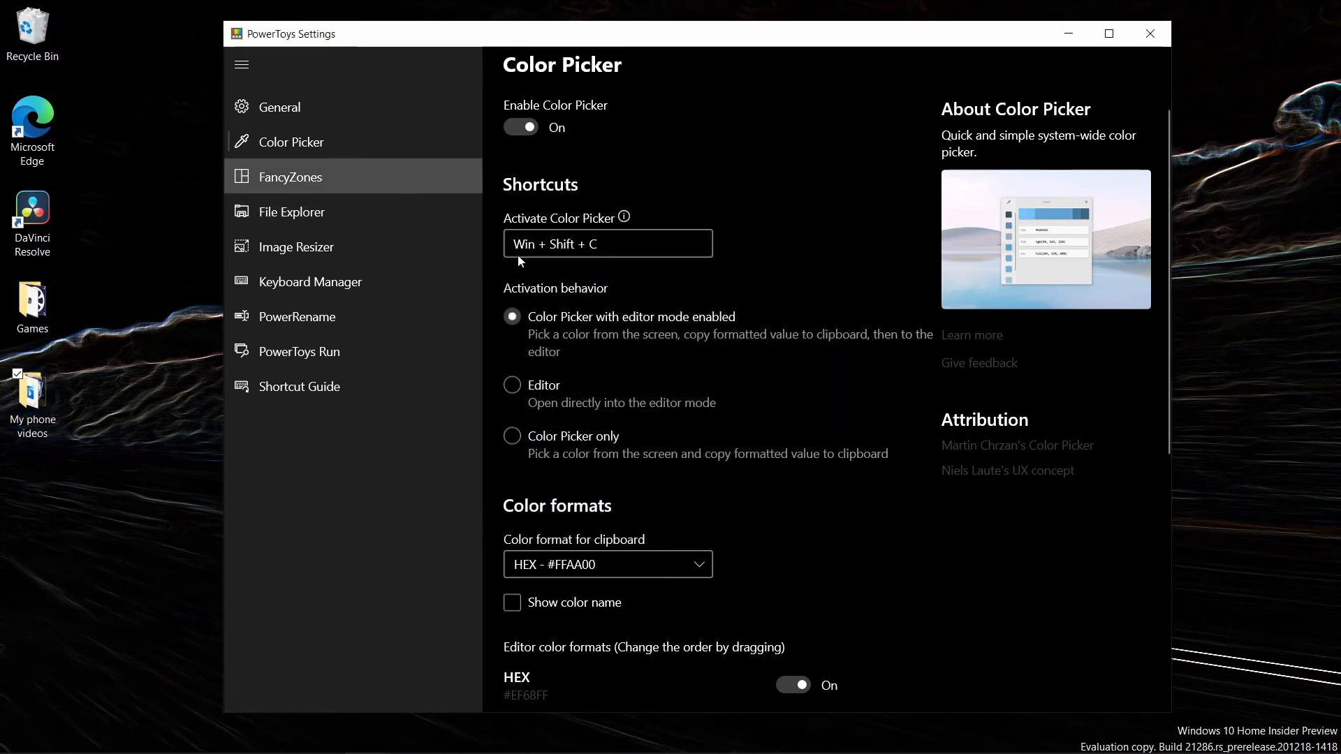
Step: Review the FancyZones, File Explorer, Image Resizer, Keyboard Manager and PowerRename settings
{"action": "scroll", "coordinate": [793, 320], "scroll_direction": "down", "scroll_amount": 1}
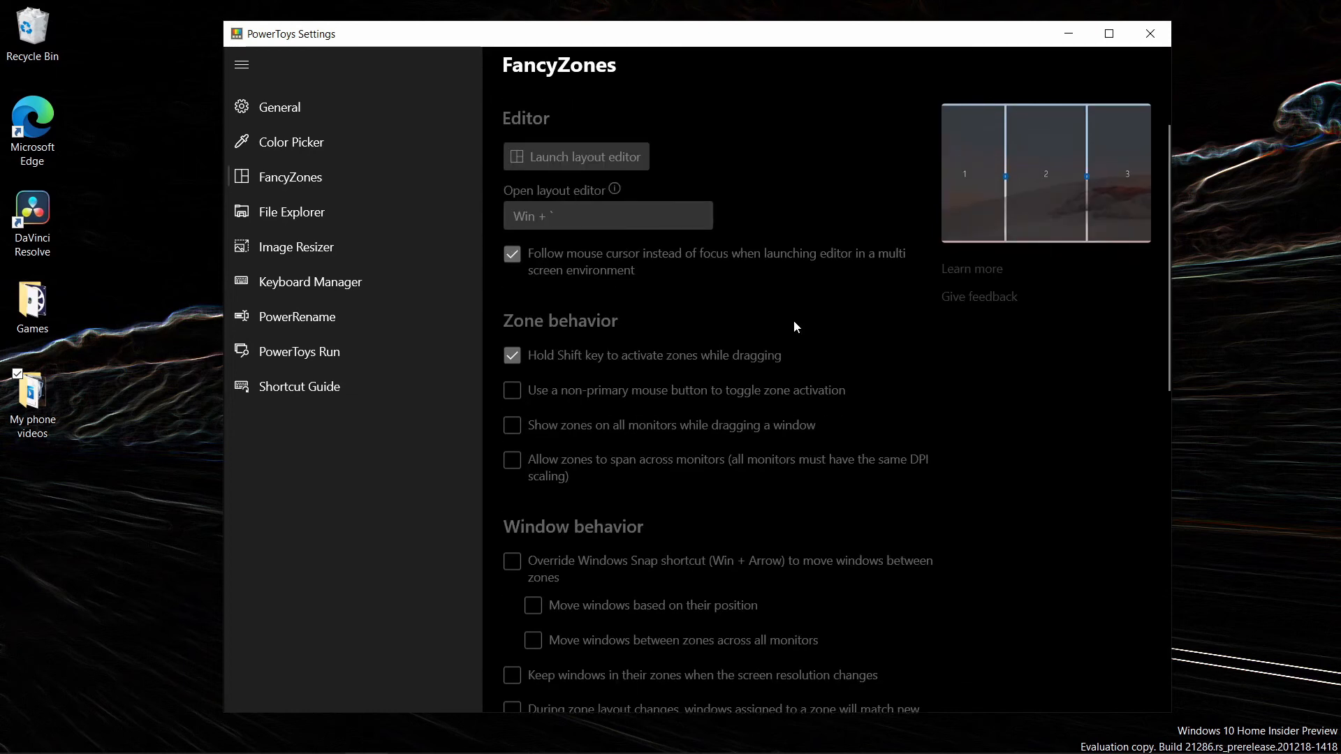
{"action": "scroll", "coordinate": [793, 320], "scroll_direction": "up", "scroll_amount": 1}
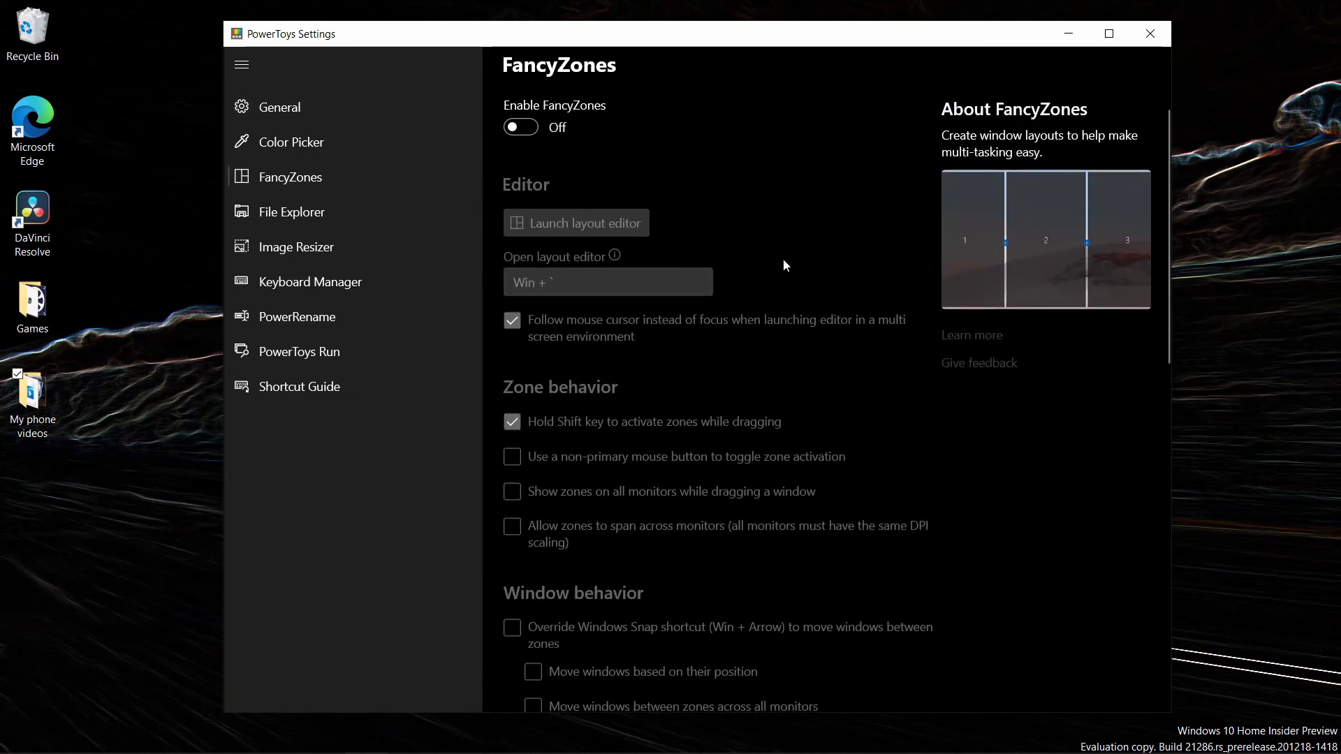
{"action": "left_click", "coordinate": [369, 216]}
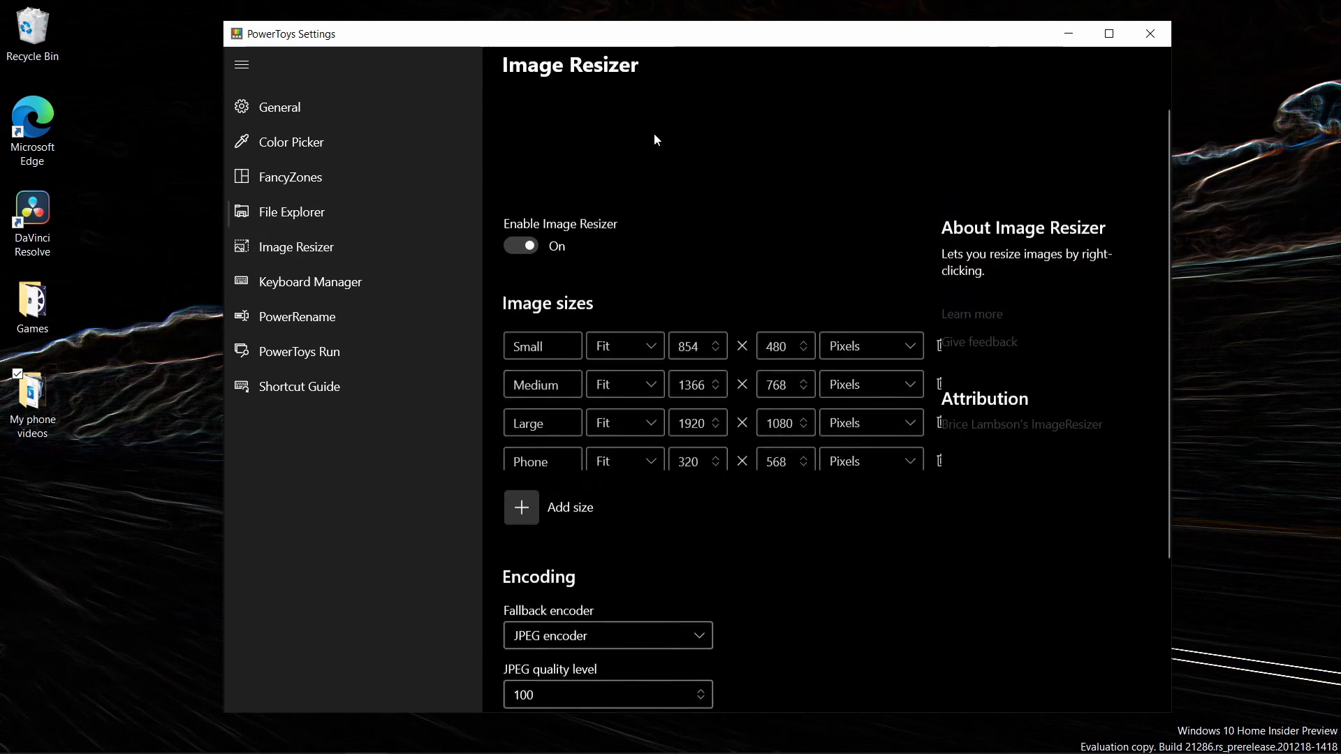
{"action": "scroll", "coordinate": [642, 352], "scroll_direction": "down", "scroll_amount": 5}
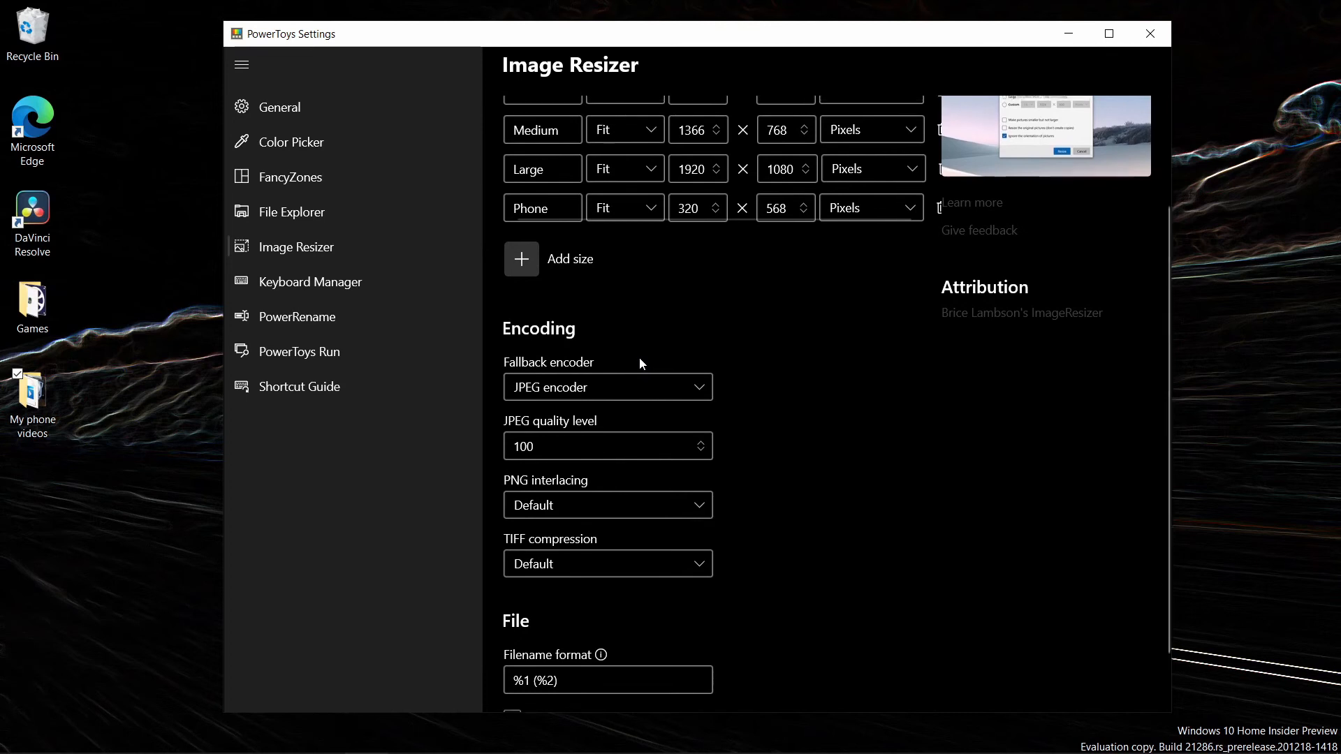
{"action": "scroll", "coordinate": [641, 363], "scroll_direction": "up", "scroll_amount": 3}
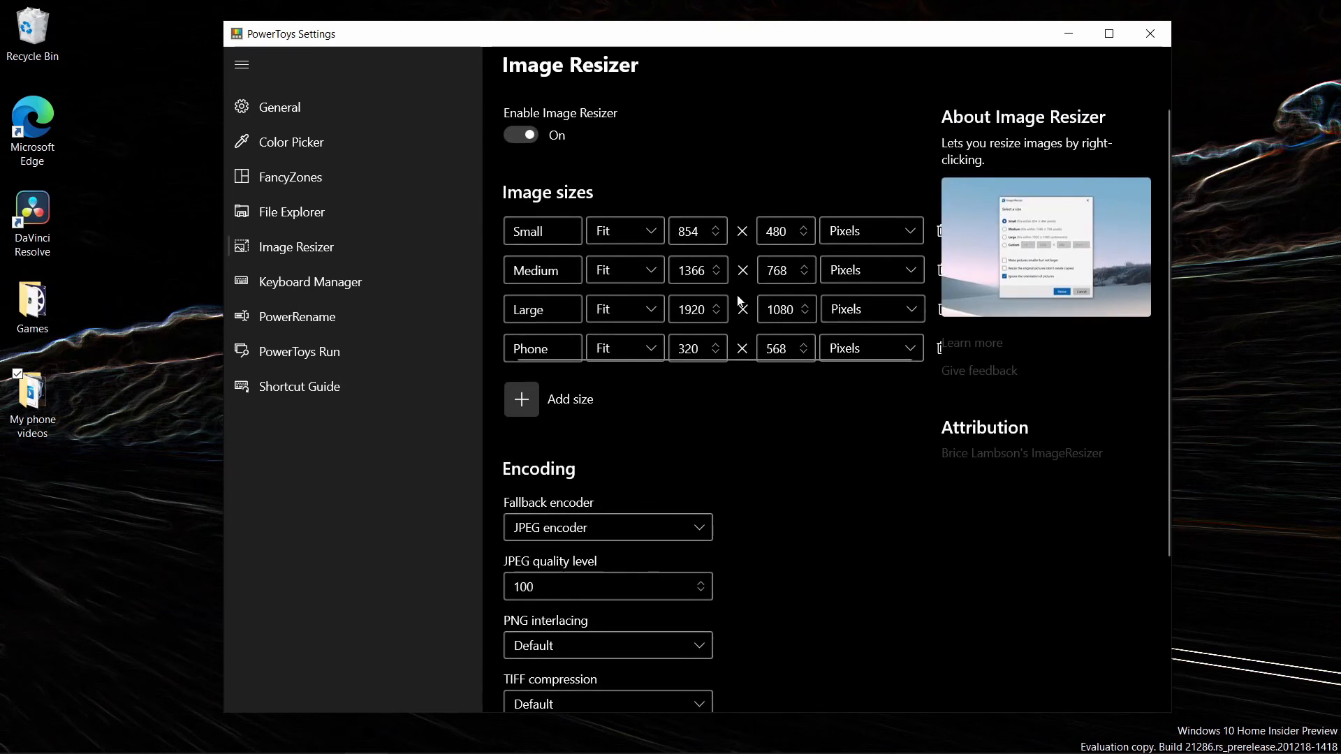
{"action": "left_click", "coordinate": [374, 282]}
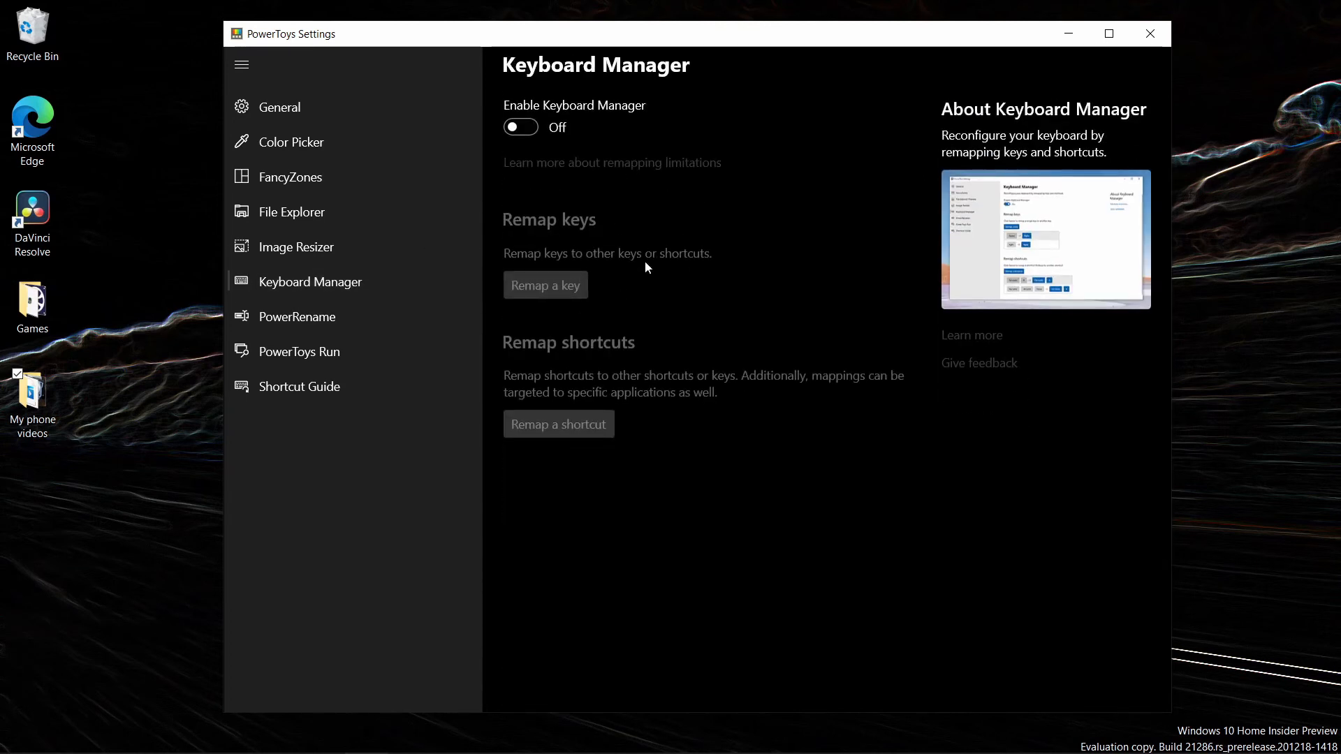
{"action": "left_click", "coordinate": [302, 315]}
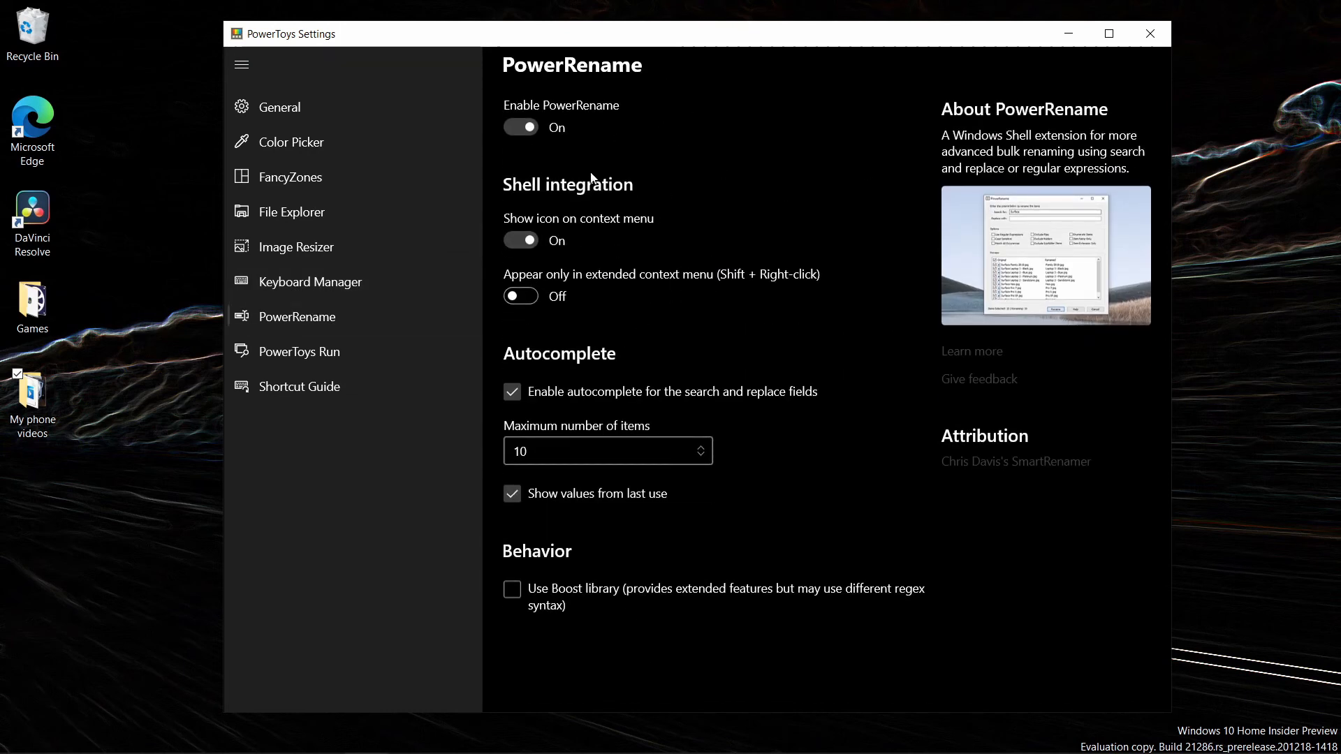
Step: Show the PowerToys Run settings, search for "discord" in its launcher, and clear the query
{"action": "left_click", "coordinate": [299, 352]}
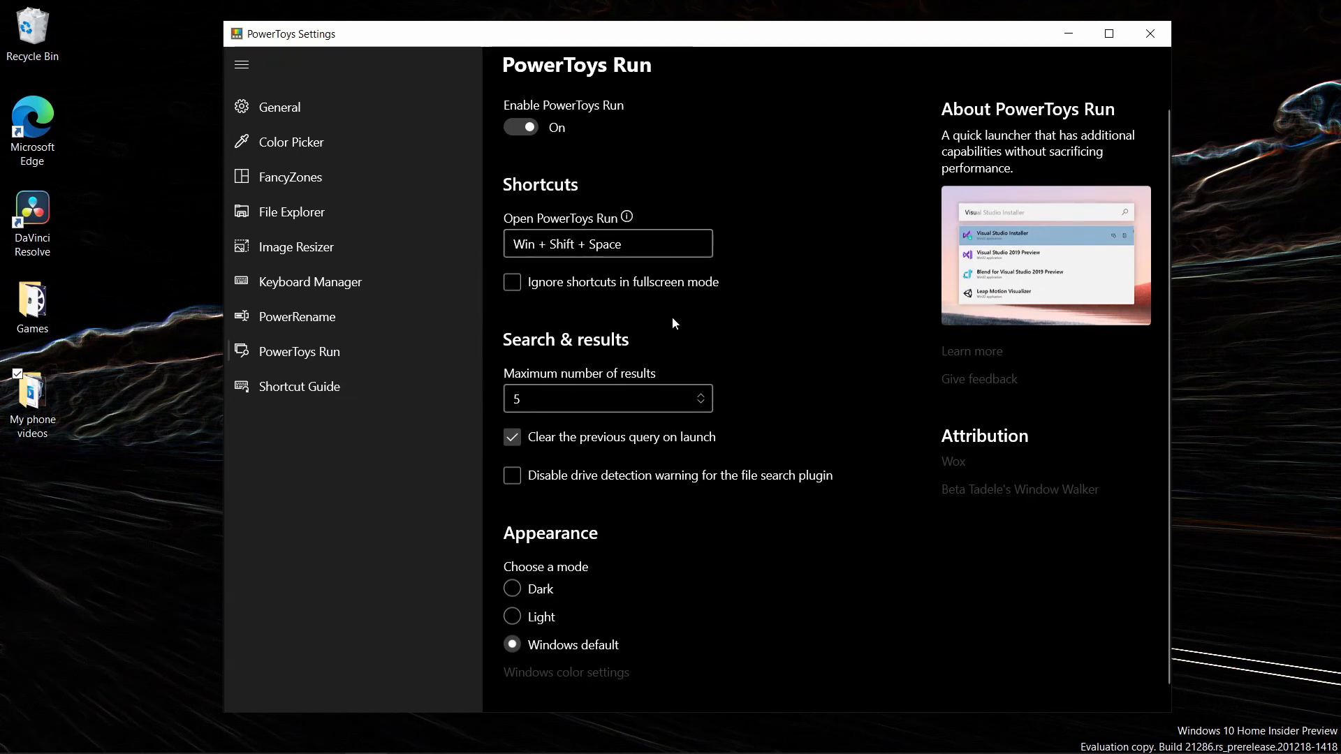
{"action": "key", "text": "super+shift+space"}
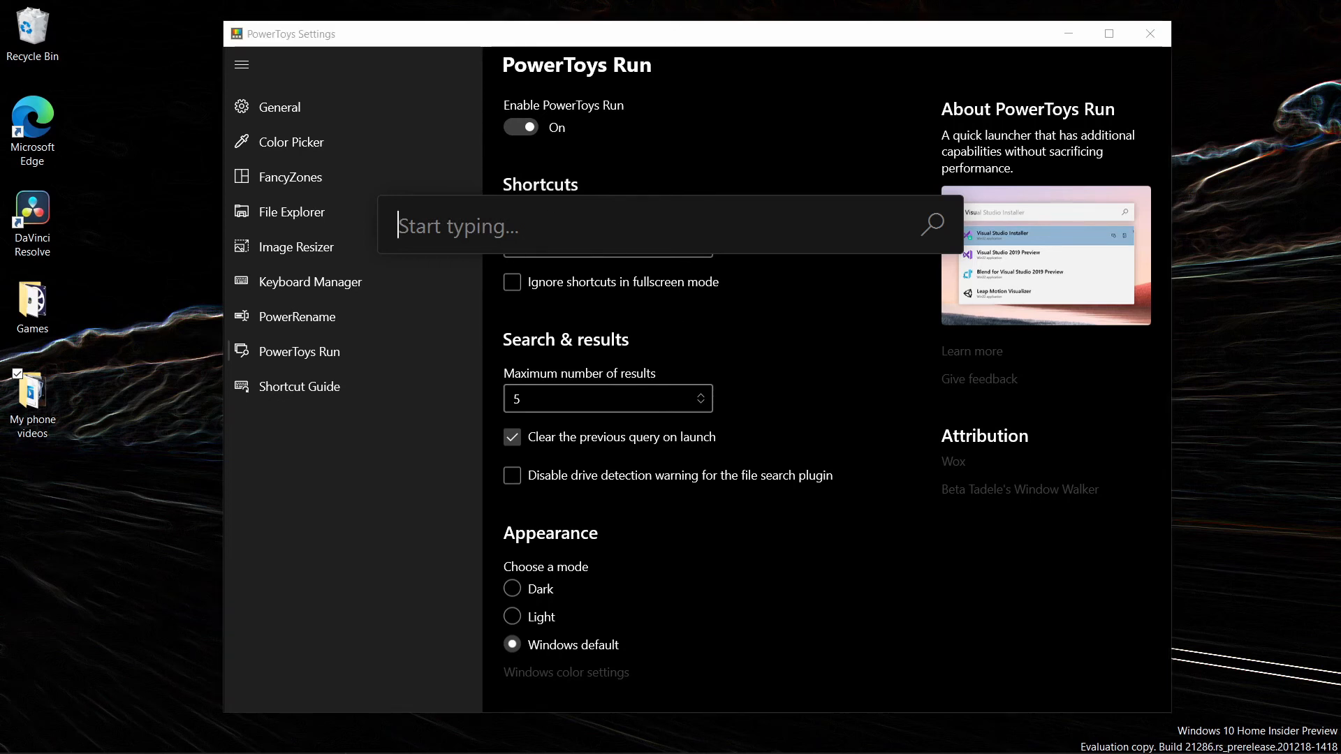
{"action": "type", "text": "discord"}
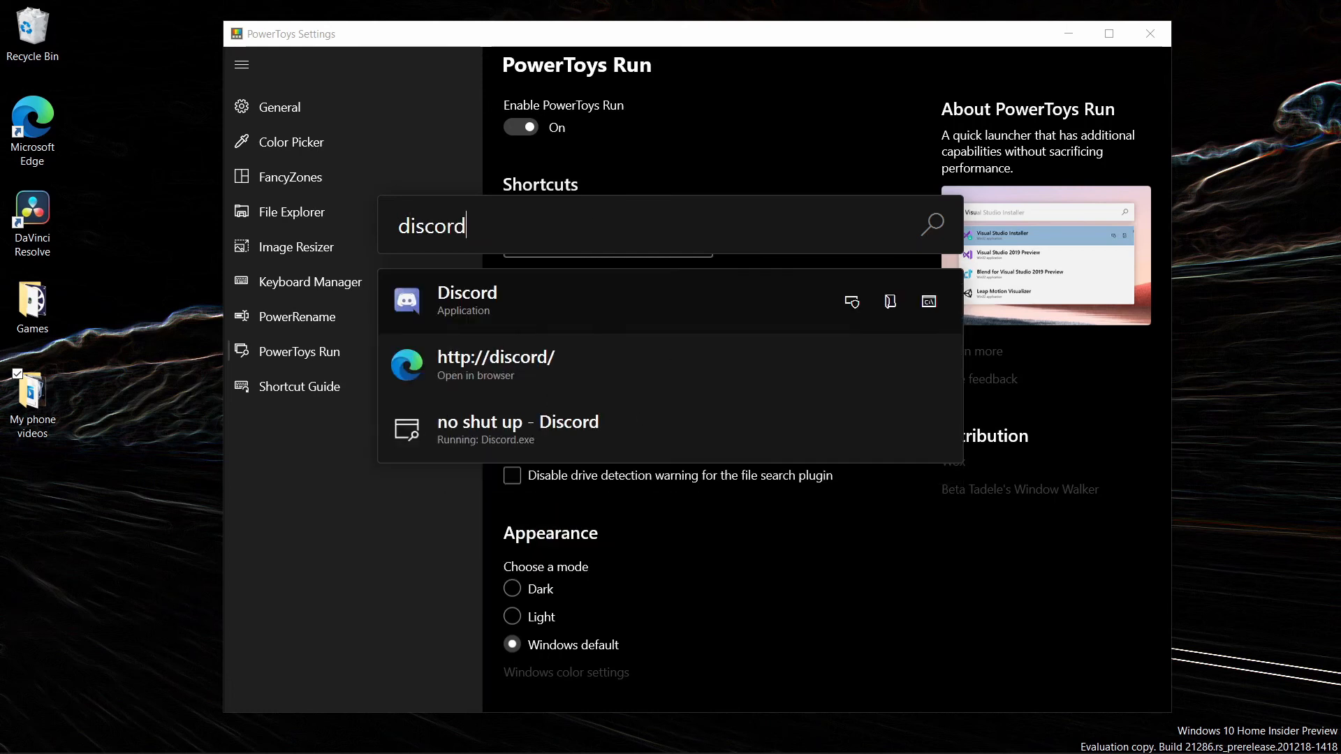
{"action": "key", "text": "BackSpace"}
{"action": "key", "text": "BackSpace"}
{"action": "key", "text": "BackSpace"}
{"action": "key", "text": "BackSpace"}
{"action": "key", "text": "BackSpace"}
{"action": "key", "text": "BackSpace"}
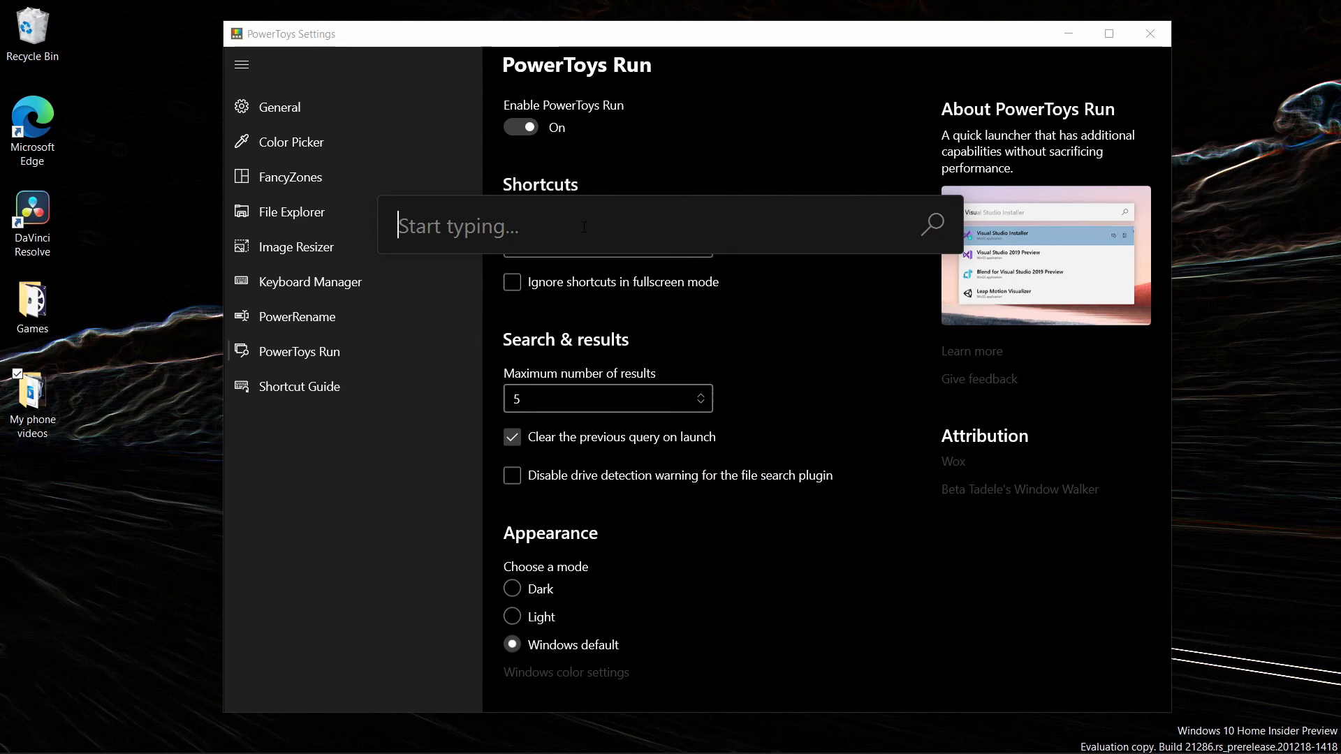
{"action": "key", "text": "Escape"}
Step: Bring up the empty PowerToys Run launcher again, dismiss it and look over the remaining PowerToys Run settings
{"action": "key", "text": "super+shift+space"}
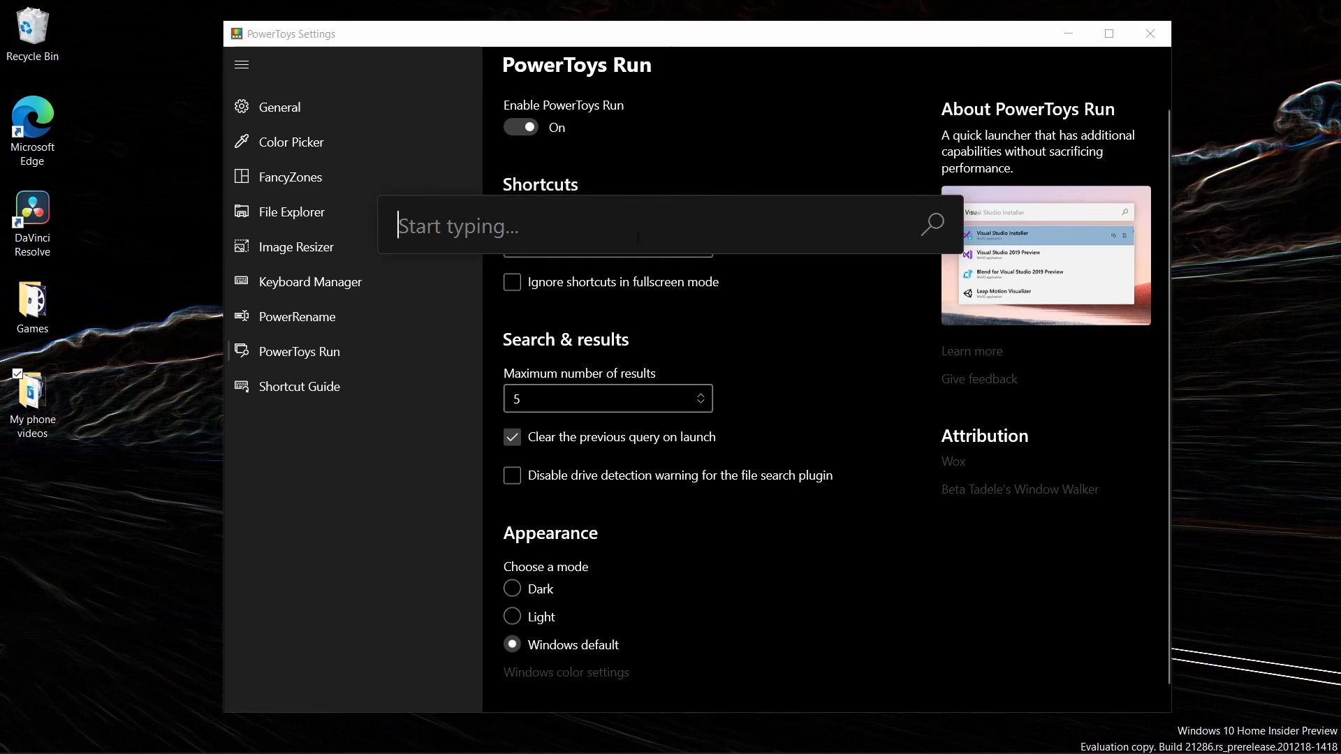
{"action": "left_click", "coordinate": [709, 336]}
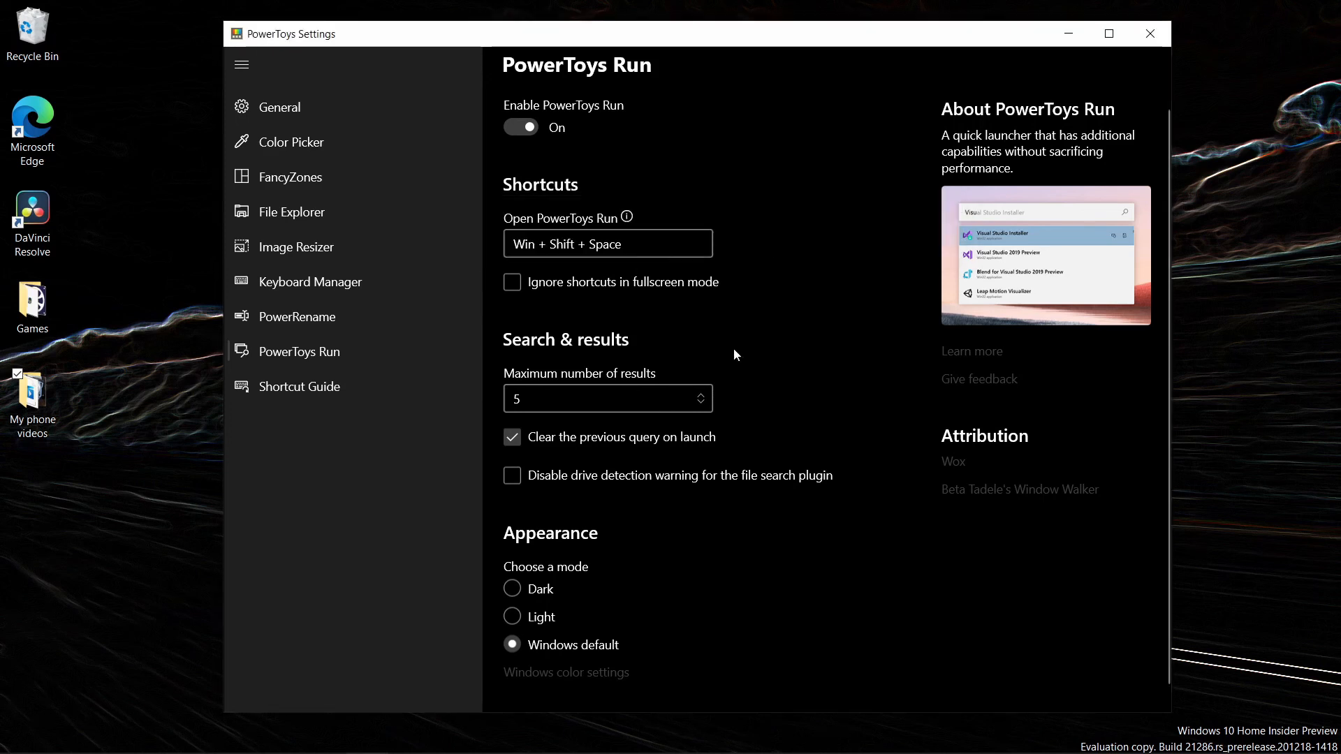
{"action": "scroll", "coordinate": [733, 347], "scroll_direction": "down", "scroll_amount": 1}
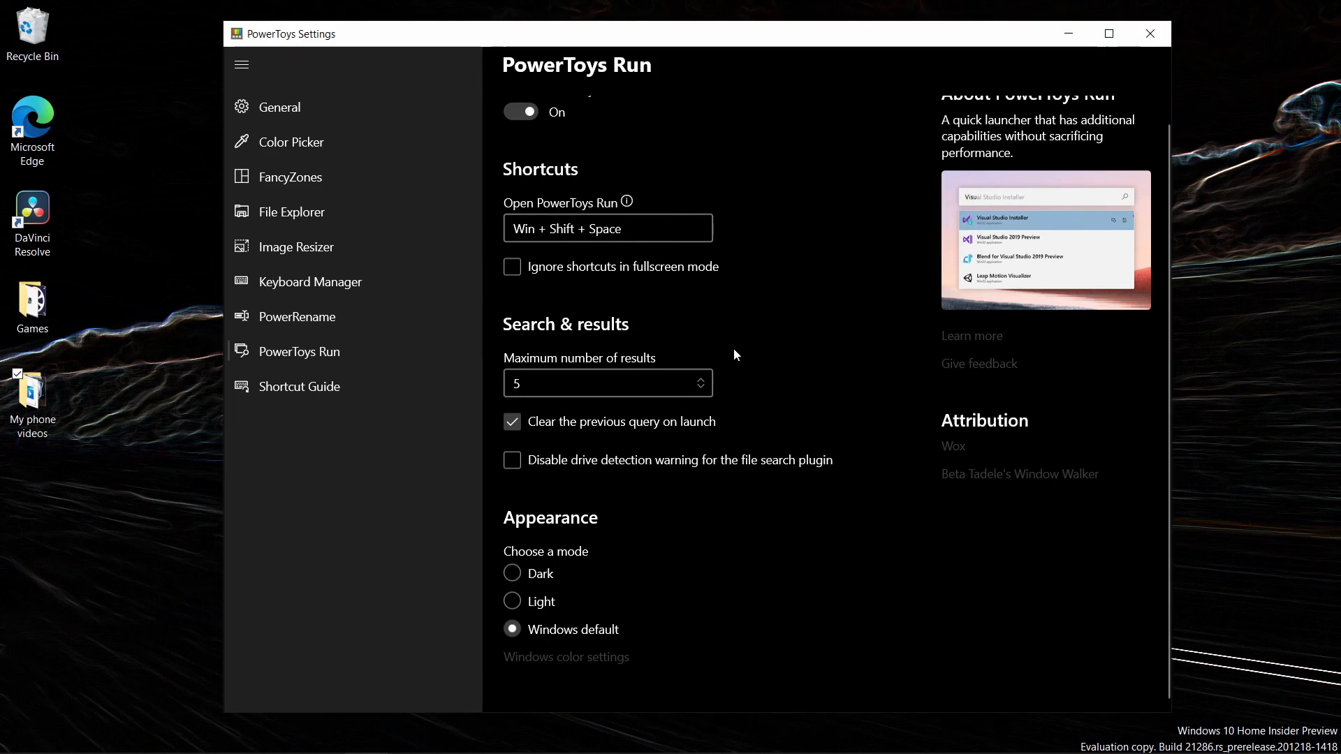
Step: Show the Shortcut Guide settings, display its Windows shortcuts overlay and return to the settings window
{"action": "left_click", "coordinate": [330, 386]}
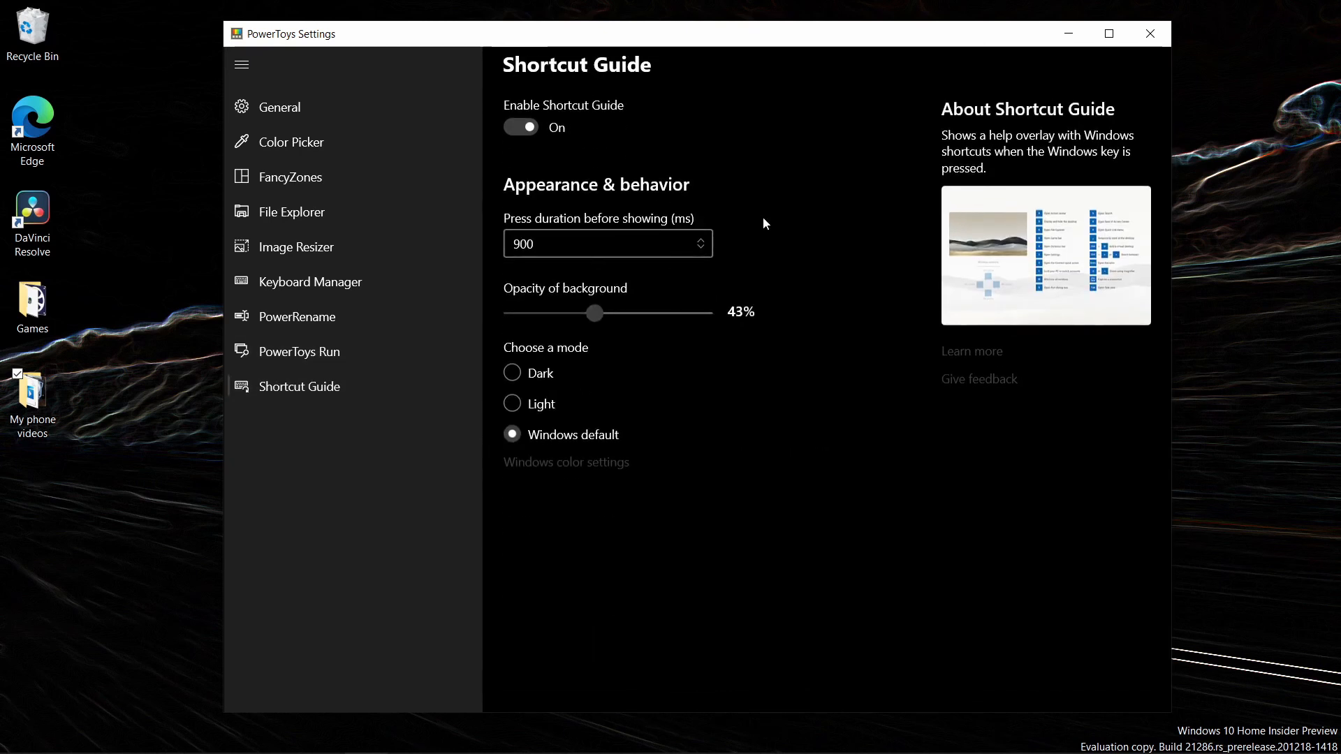
{"action": "key", "text": "super"}
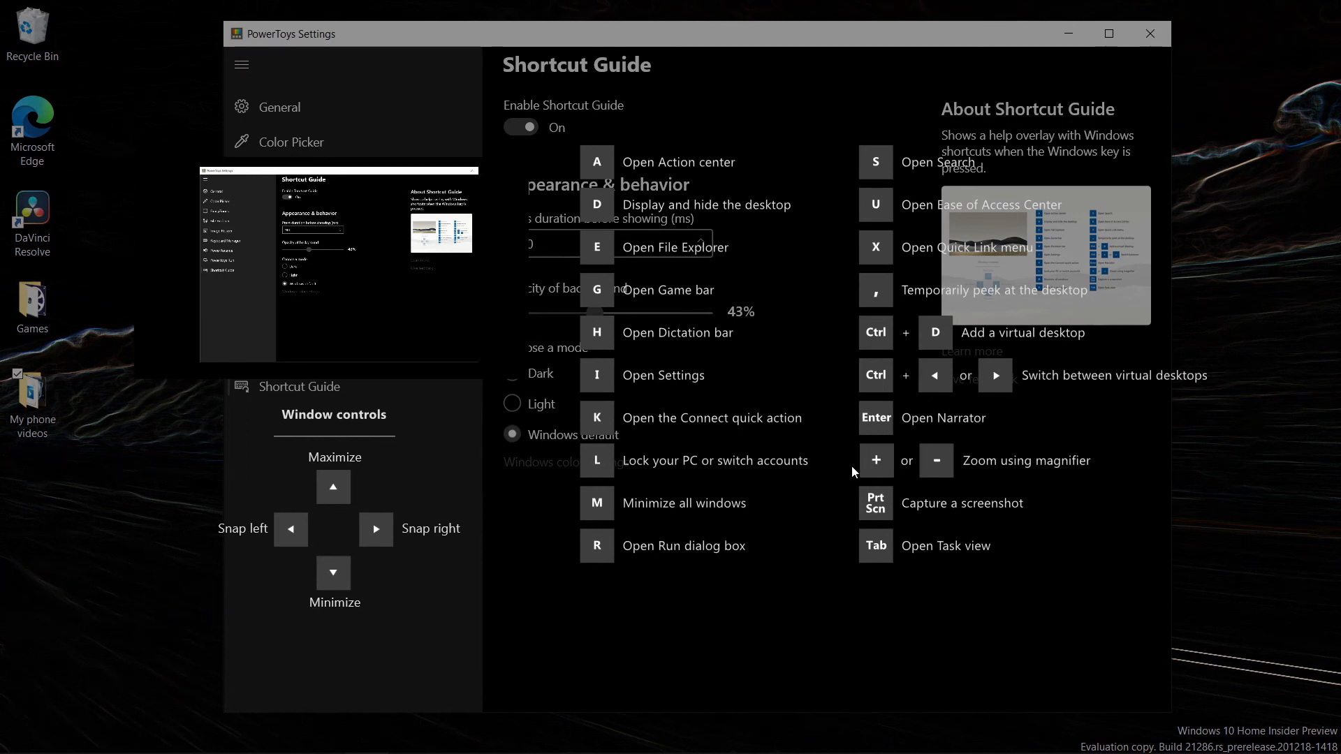
{"action": "key", "text": "super"}
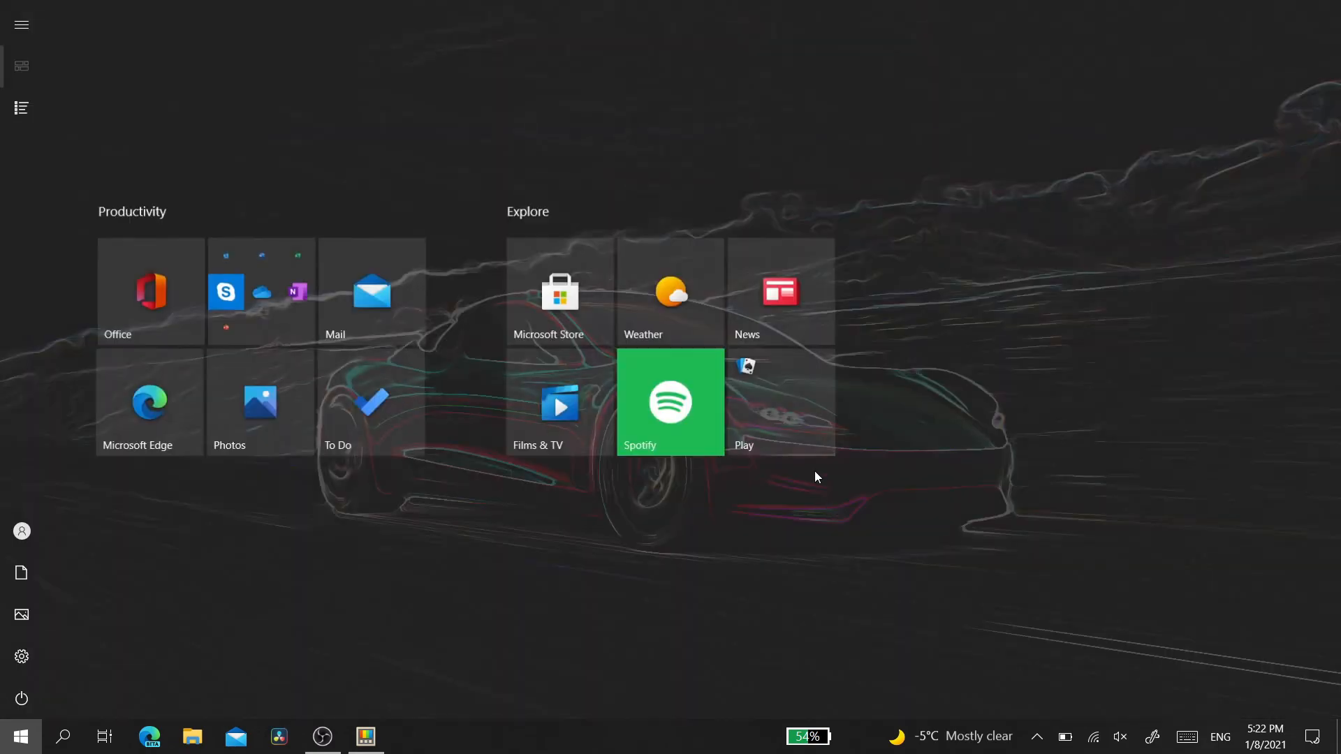
{"action": "left_click", "coordinate": [820, 508]}
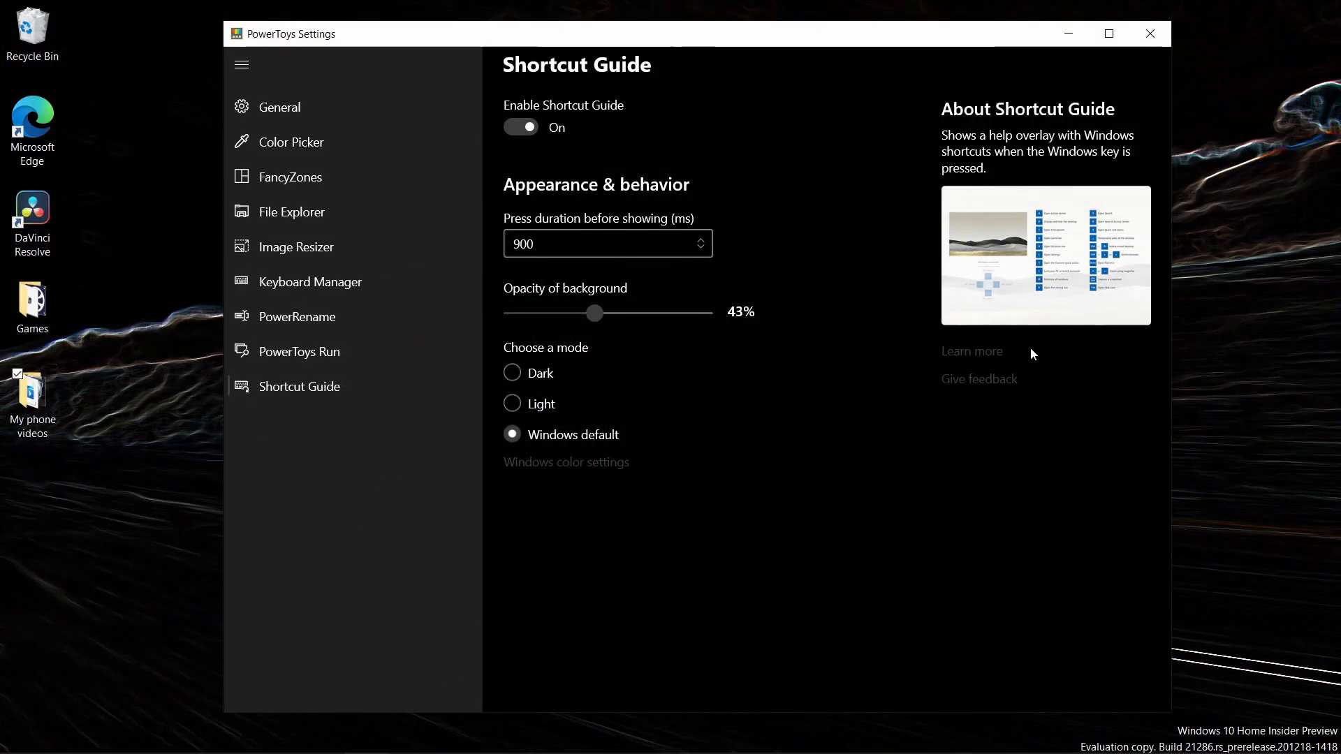
Step: Close the PowerToys Settings window and deselect the My phone videos folder on the desktop
{"action": "left_click", "coordinate": [1146, 35]}
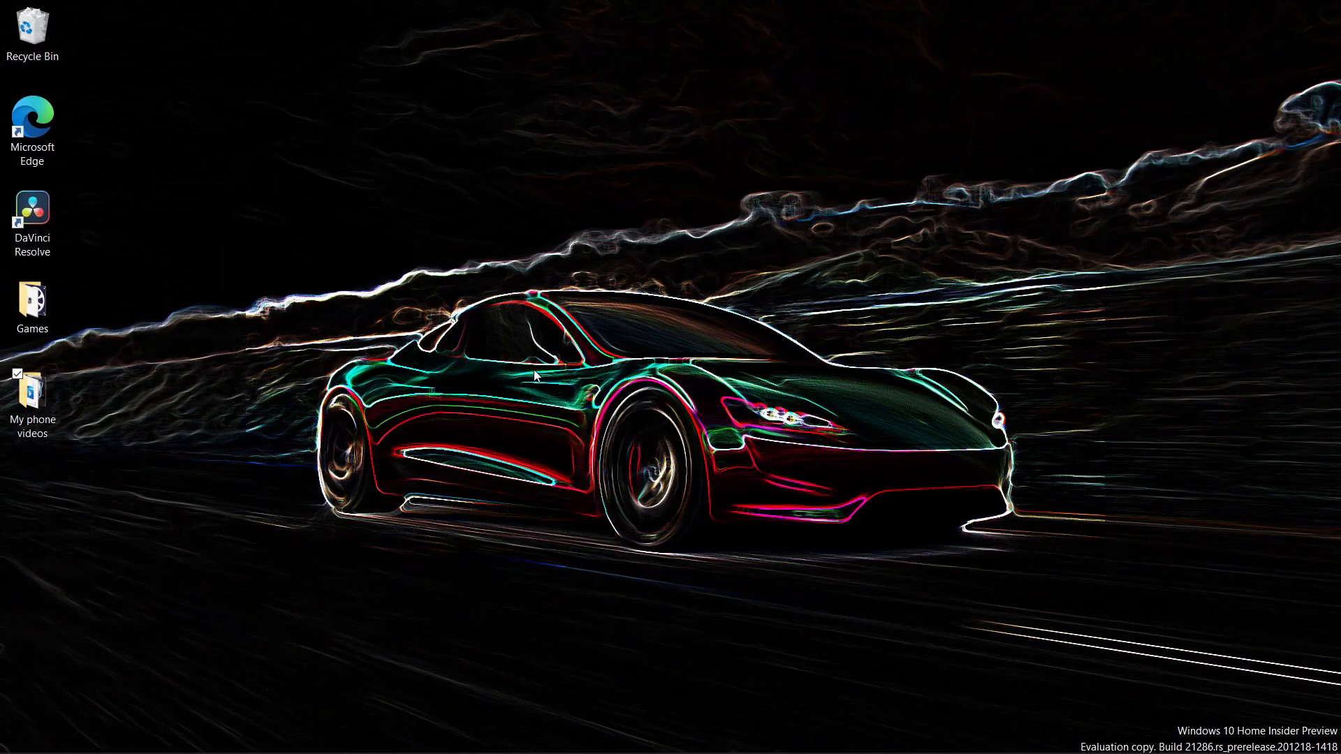
{"action": "left_click", "coordinate": [707, 368]}
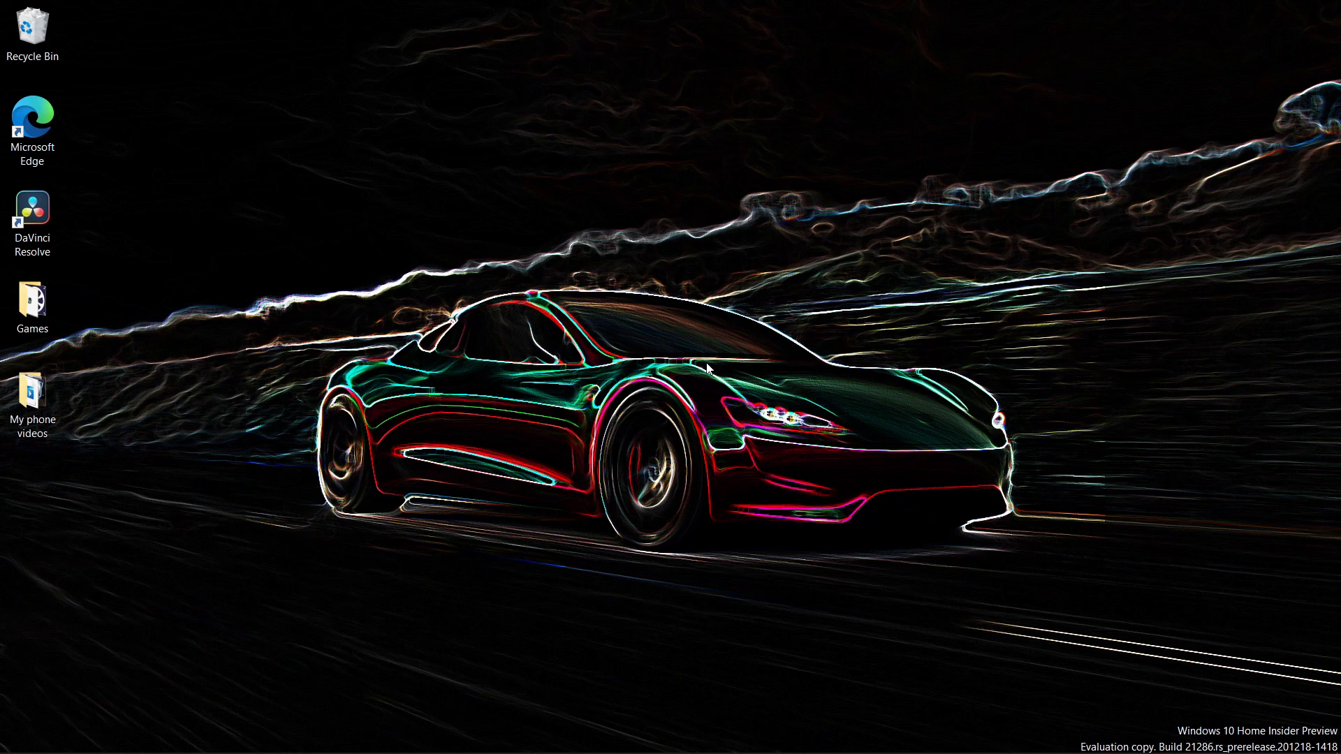